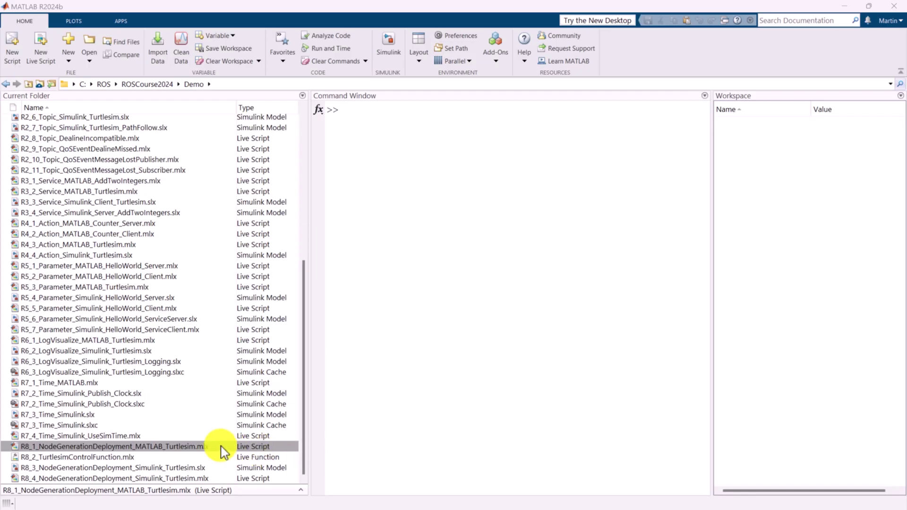
Open the Turtlesim node-generation live script, create the ROS 2 node, and list nodes and topics.
{"action": "left_click", "coordinate": [221, 445]}
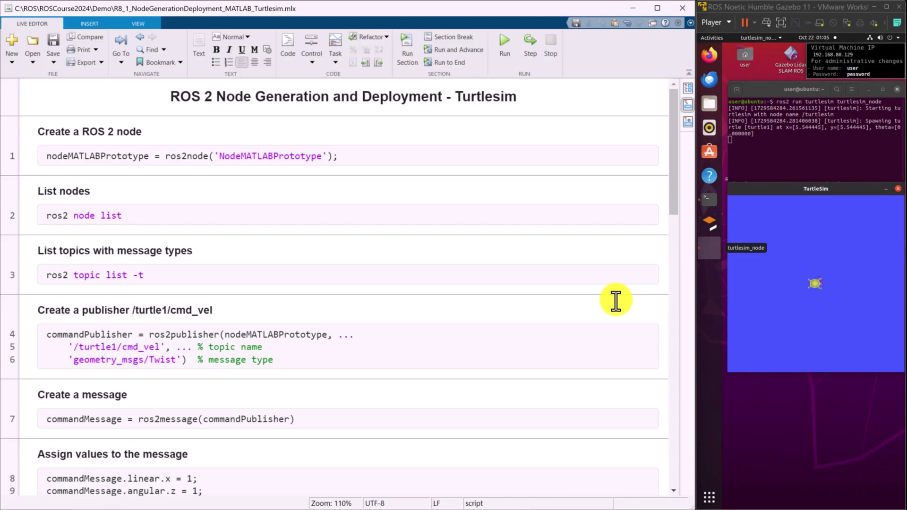
{"action": "left_click", "coordinate": [385, 157]}
{"action": "left_click", "coordinate": [413, 57]}
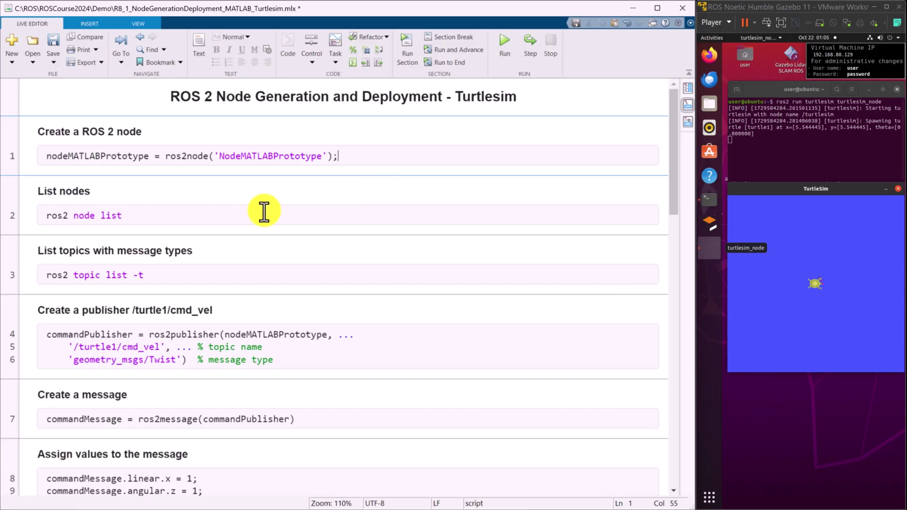
{"action": "left_click", "coordinate": [246, 212]}
{"action": "left_click", "coordinate": [408, 57]}
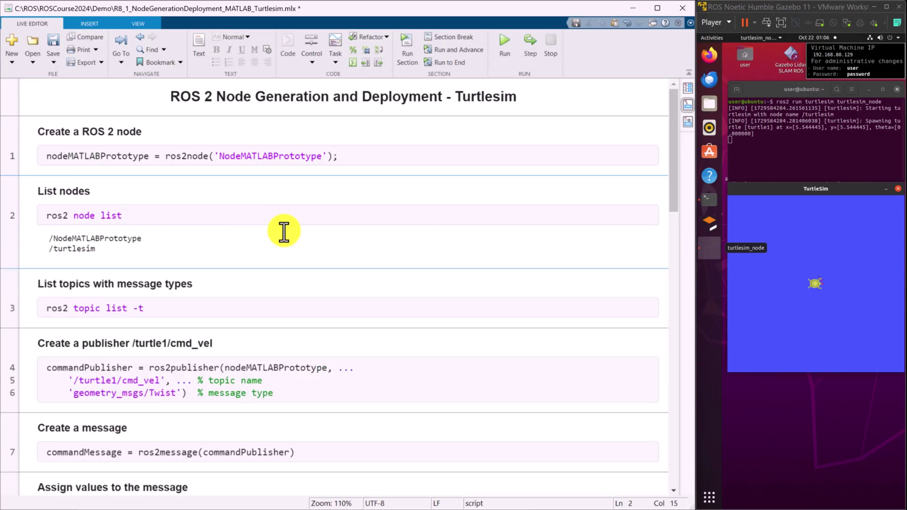
{"action": "left_click", "coordinate": [237, 308]}
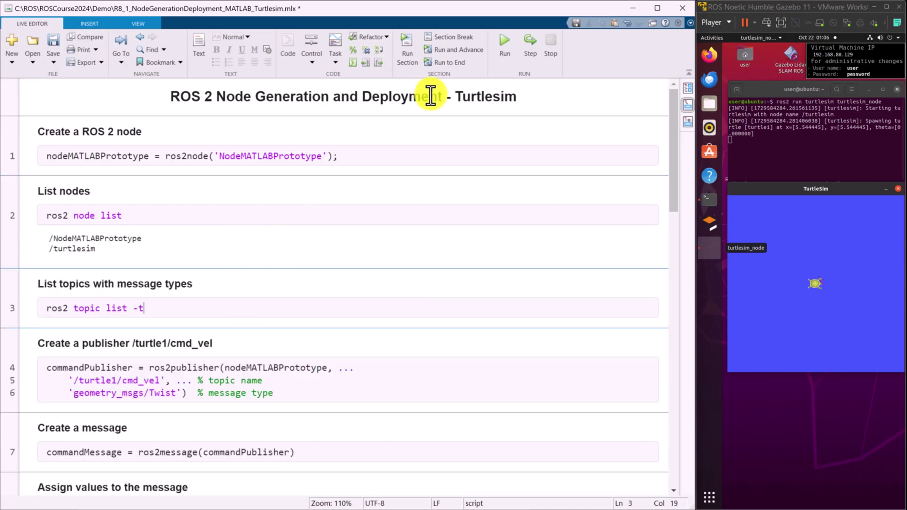
{"action": "left_click", "coordinate": [418, 63]}
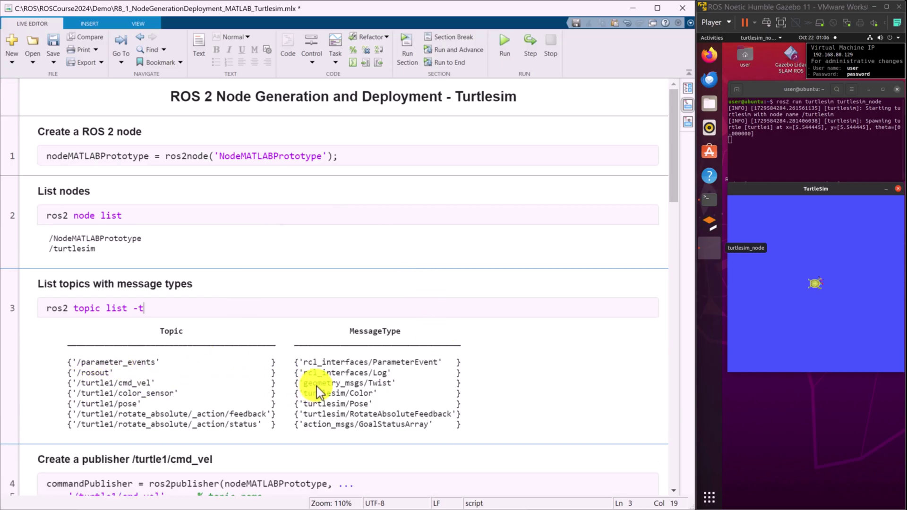
{"action": "mouse_move", "coordinate": [674, 164]}
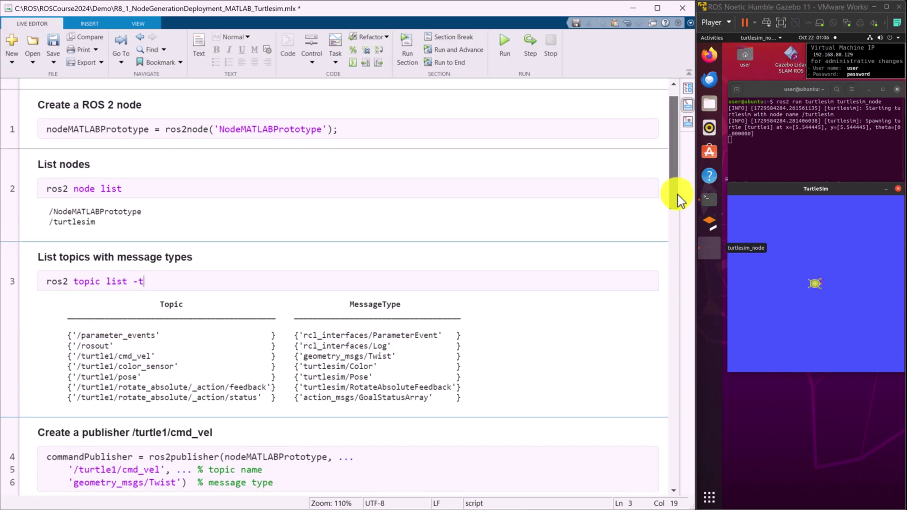
{"action": "left_click_drag", "start_coordinate": [678, 197], "coordinate": [685, 240]}
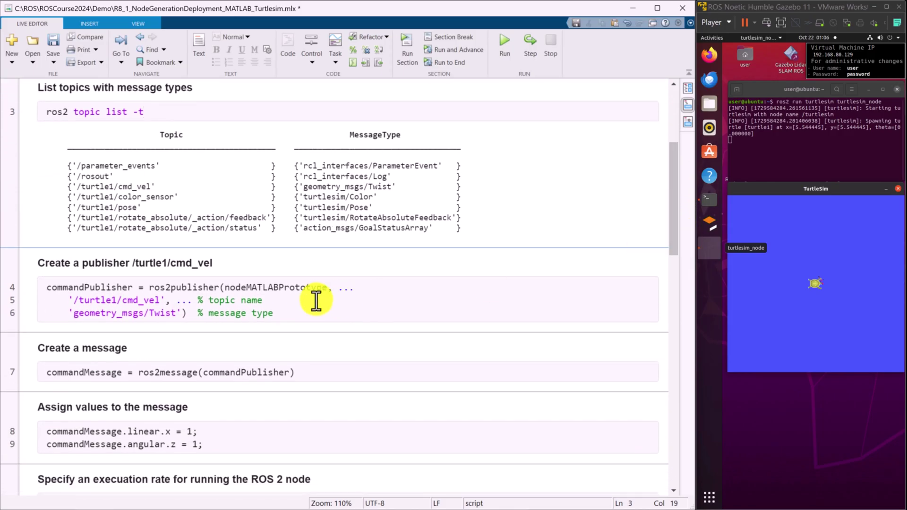
Create the /turtle1/cmd_vel publisher and a Twist message, then run the value assignments.
{"action": "left_click", "coordinate": [315, 301]}
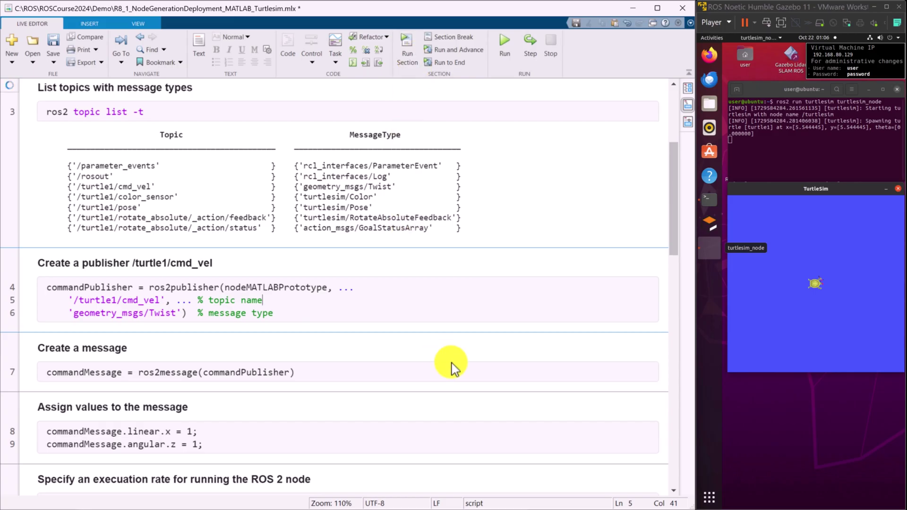
{"action": "key", "text": "ctrl+Return"}
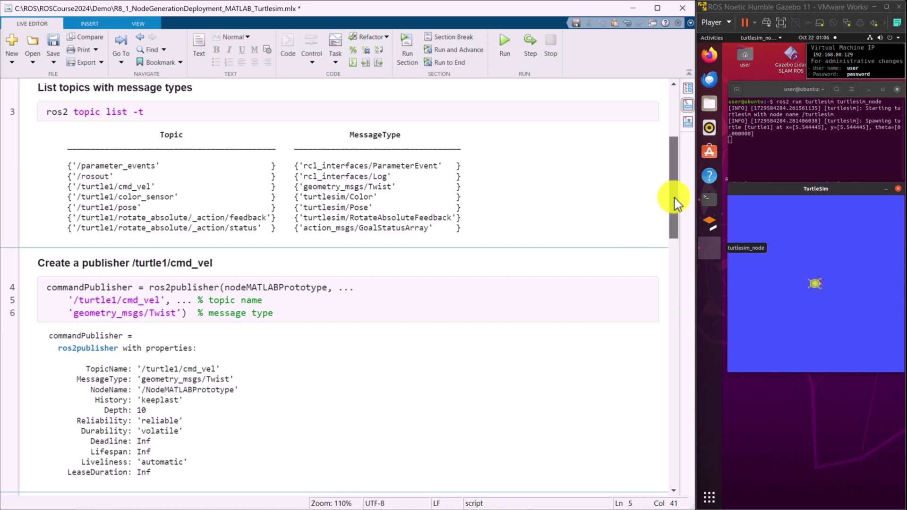
{"action": "left_click_drag", "start_coordinate": [675, 204], "coordinate": [681, 253]}
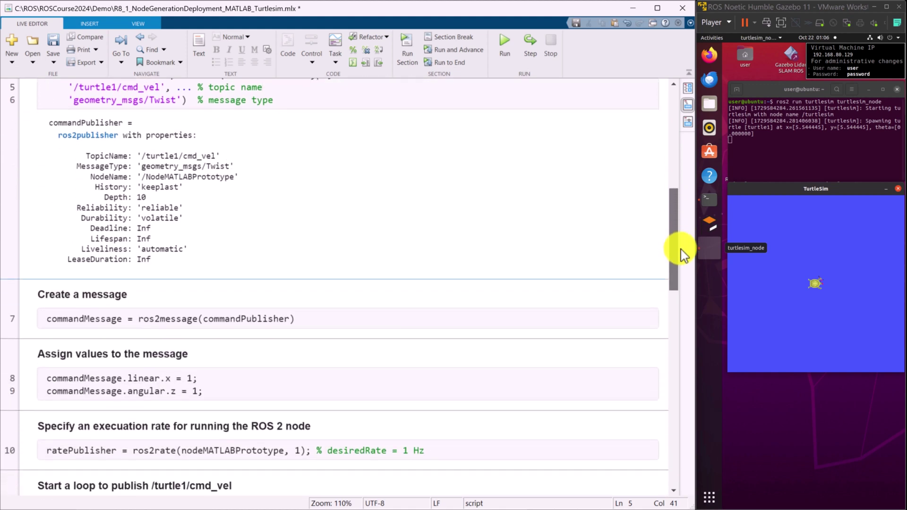
{"action": "left_click", "coordinate": [255, 320]}
{"action": "left_click", "coordinate": [408, 50]}
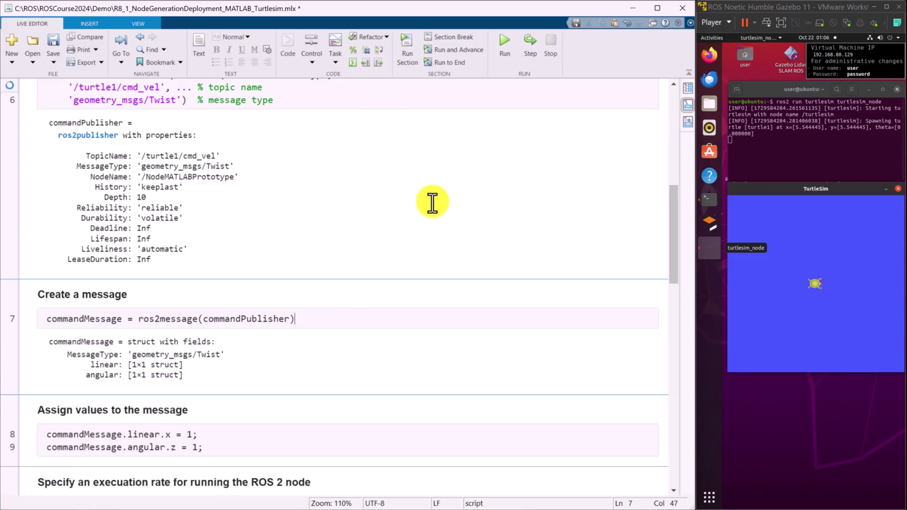
{"action": "left_click", "coordinate": [292, 444]}
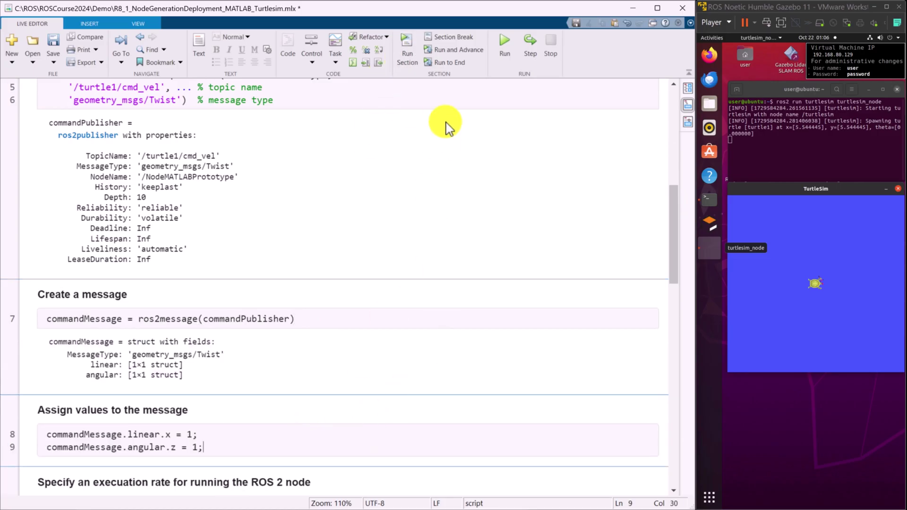
{"action": "left_click", "coordinate": [415, 63]}
{"action": "left_click_drag", "start_coordinate": [674, 260], "coordinate": [689, 348]}
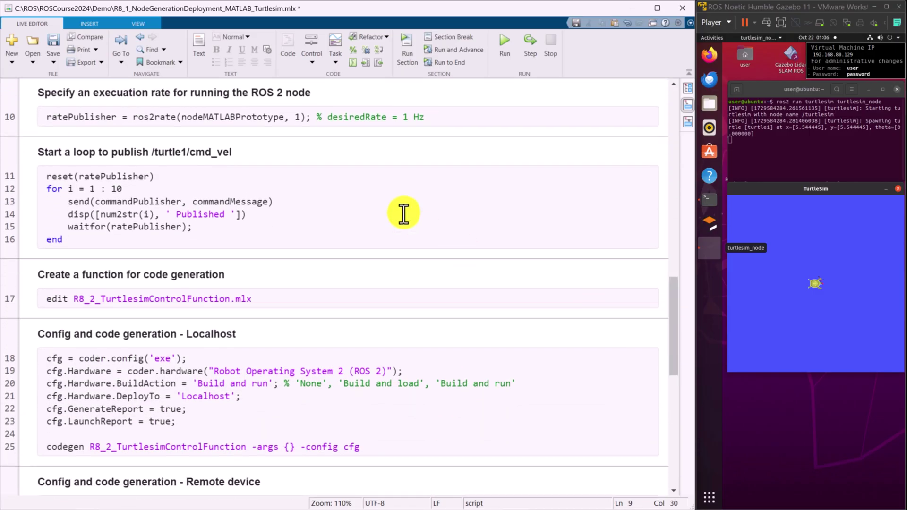
Run the ten-iteration loop that publishes cmd_vel velocity commands so the turtle drives a circle.
{"action": "left_click", "coordinate": [430, 117]}
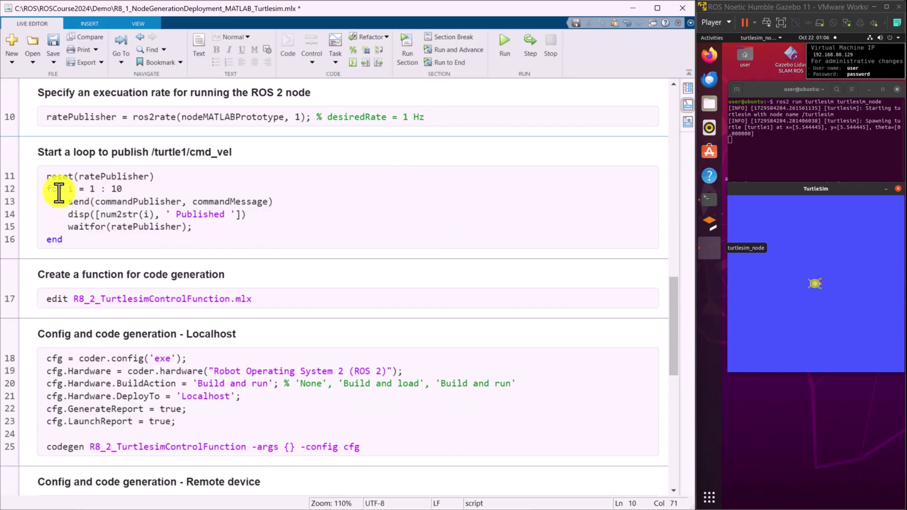
{"action": "left_click_drag", "start_coordinate": [43, 188], "coordinate": [110, 189]}
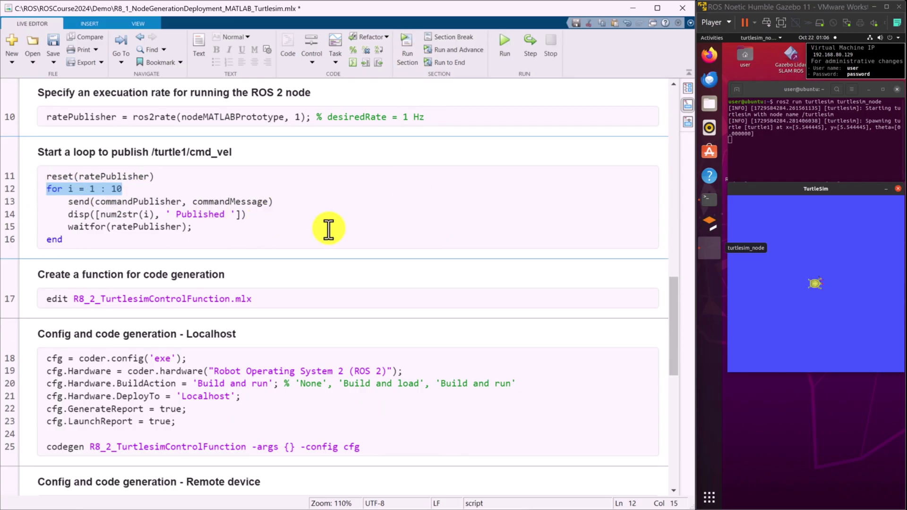
{"action": "left_click", "coordinate": [293, 215]}
{"action": "key", "text": "ctrl+Return"}
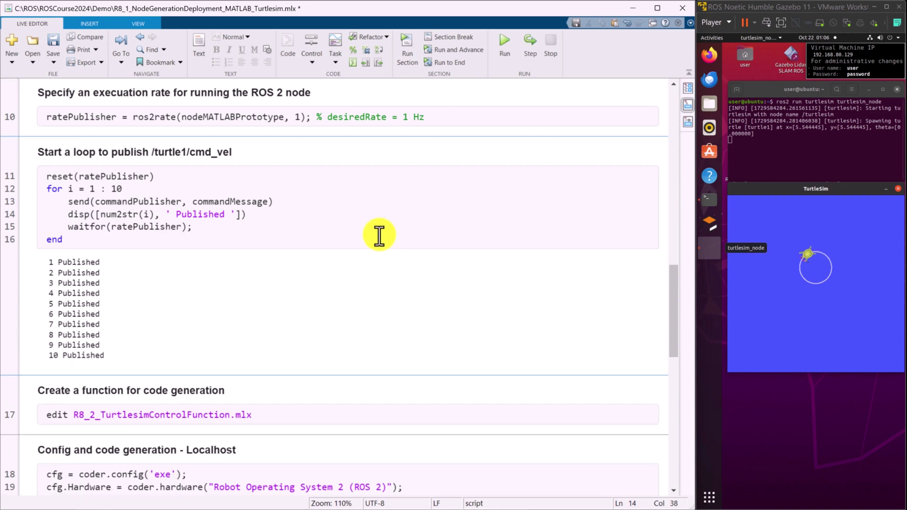
{"action": "left_click", "coordinate": [277, 415]}
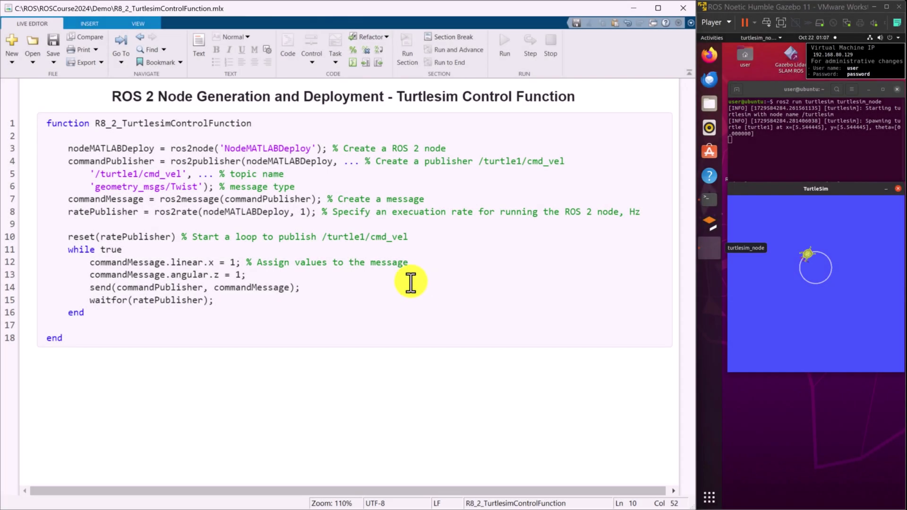
{"action": "double_click", "coordinate": [276, 148]}
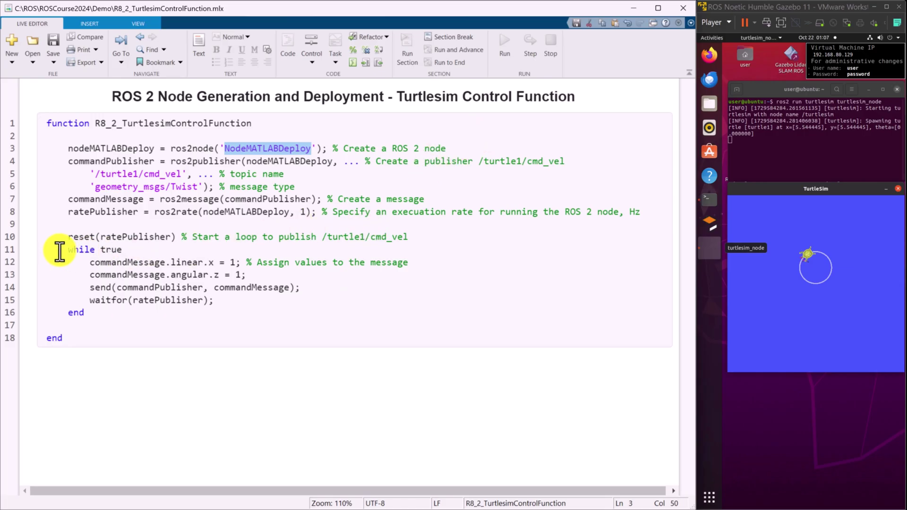
{"action": "left_click_drag", "start_coordinate": [64, 250], "coordinate": [95, 250]}
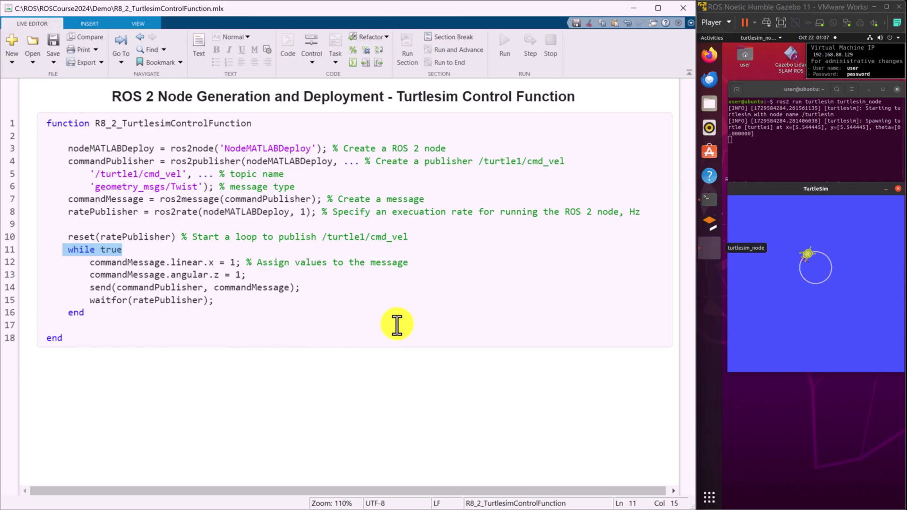
{"action": "left_click", "coordinate": [683, 9]}
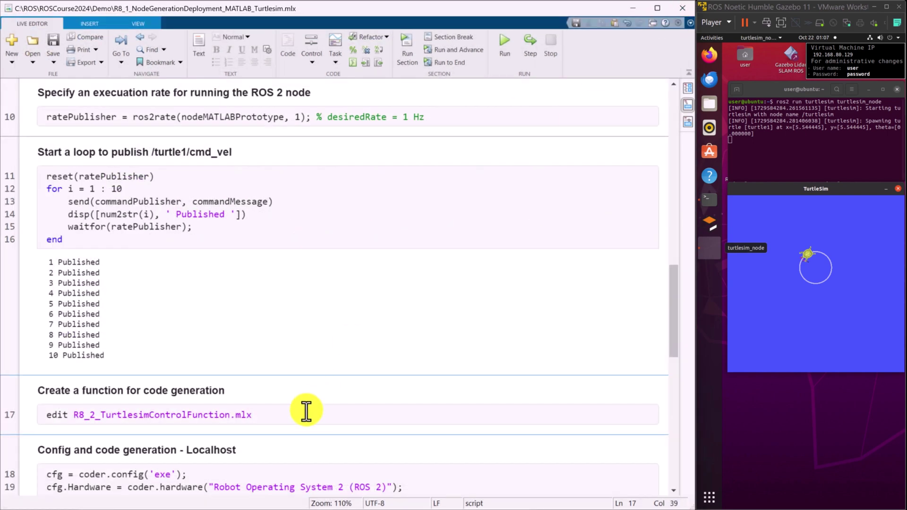
{"action": "scroll", "coordinate": [306, 411], "scroll_direction": "down", "scroll_amount": 6}
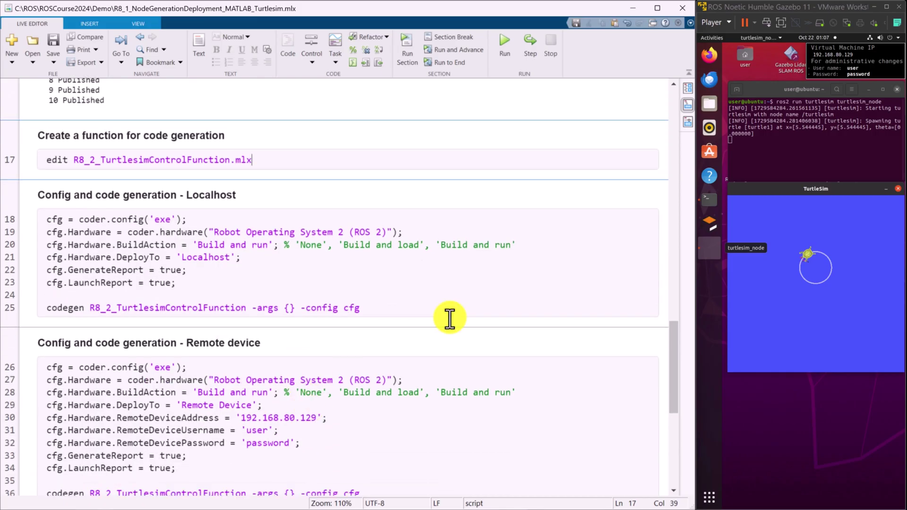
{"action": "left_click_drag", "start_coordinate": [673, 386], "coordinate": [675, 402]}
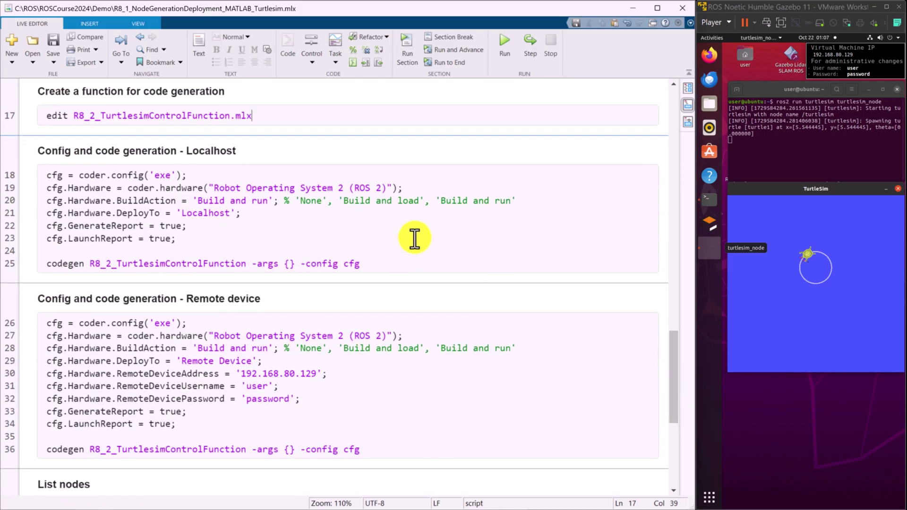
{"action": "double_click", "coordinate": [211, 214]}
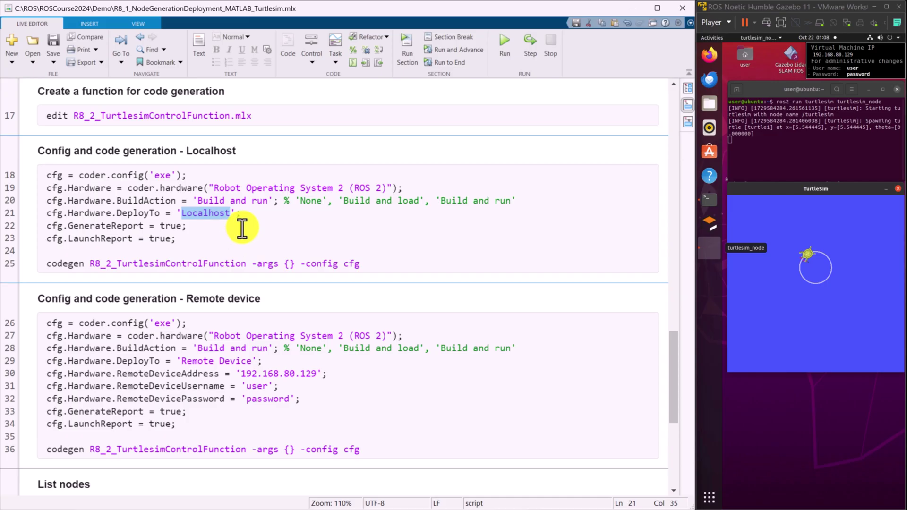
{"action": "left_click", "coordinate": [241, 227]}
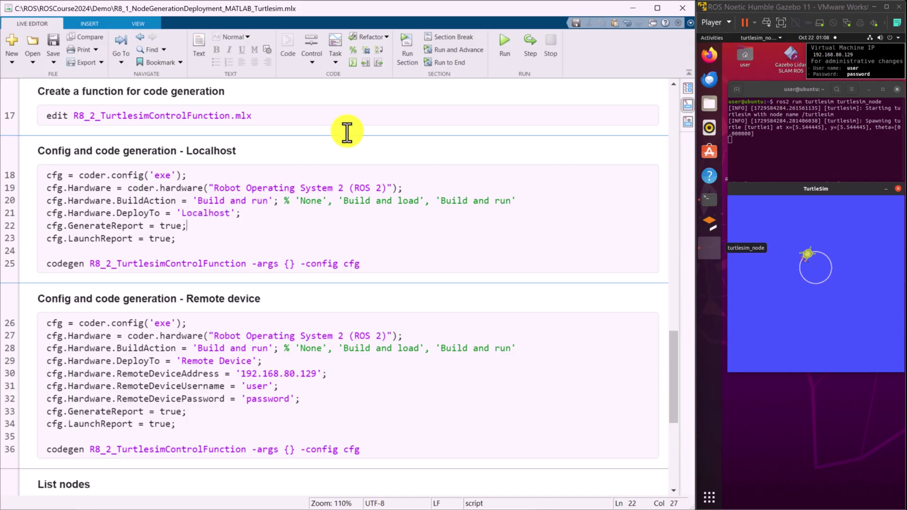
Launch the control function as a localhost ROS 2 node, then terminate it and close its console.
{"action": "left_click", "coordinate": [408, 60]}
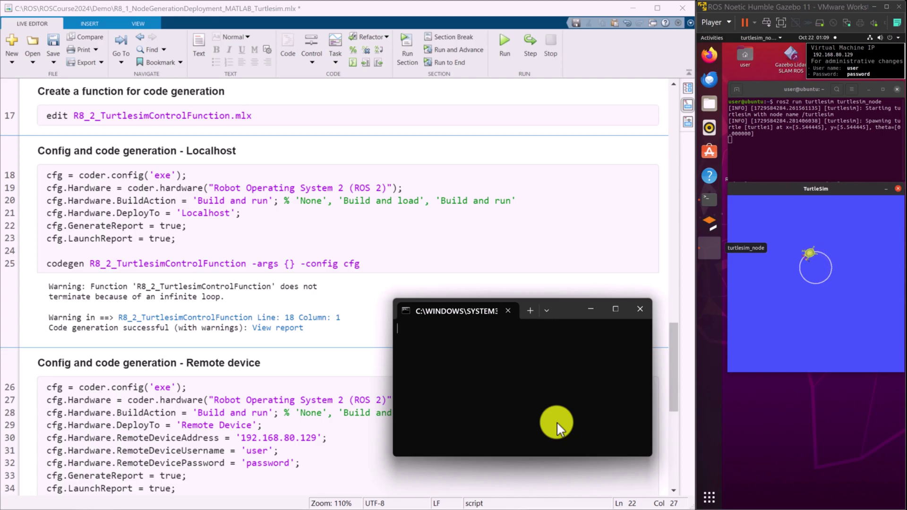
{"action": "key", "text": "ctrl+c"}
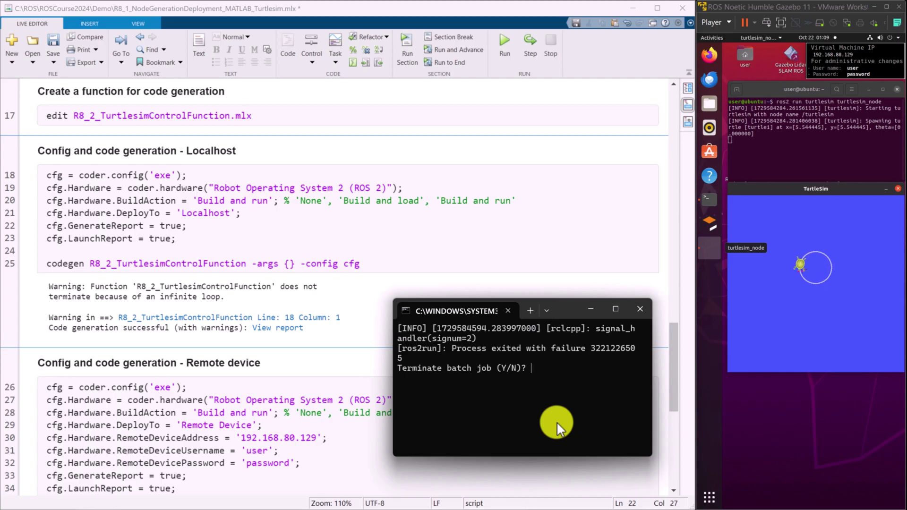
{"action": "type", "text": "y"}
{"action": "key", "text": "Return"}
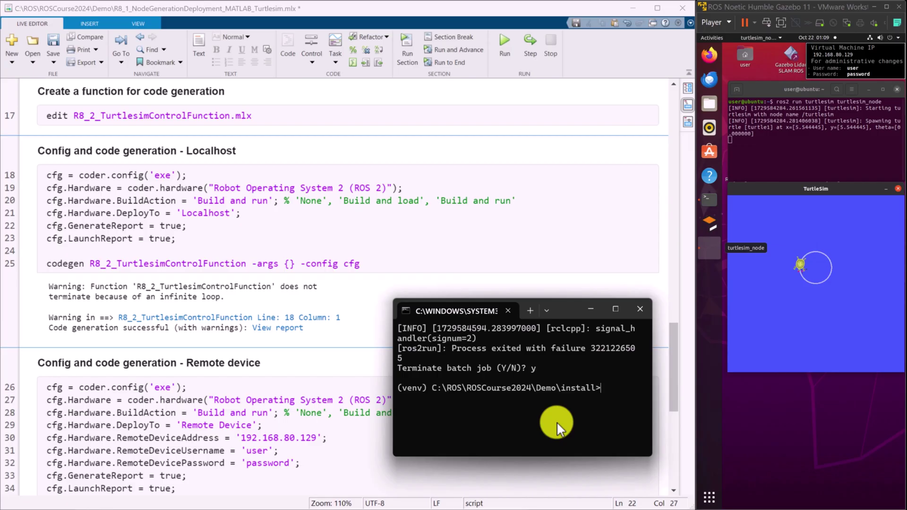
{"action": "left_click", "coordinate": [640, 309]}
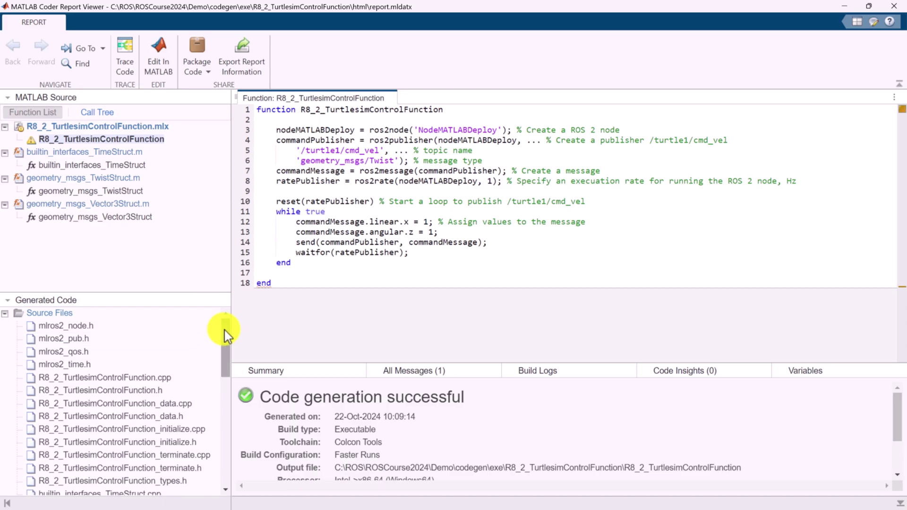
Trace the while loop into the generated C++, then review entry-point summary and codegen settings.
{"action": "left_click", "coordinate": [163, 377]}
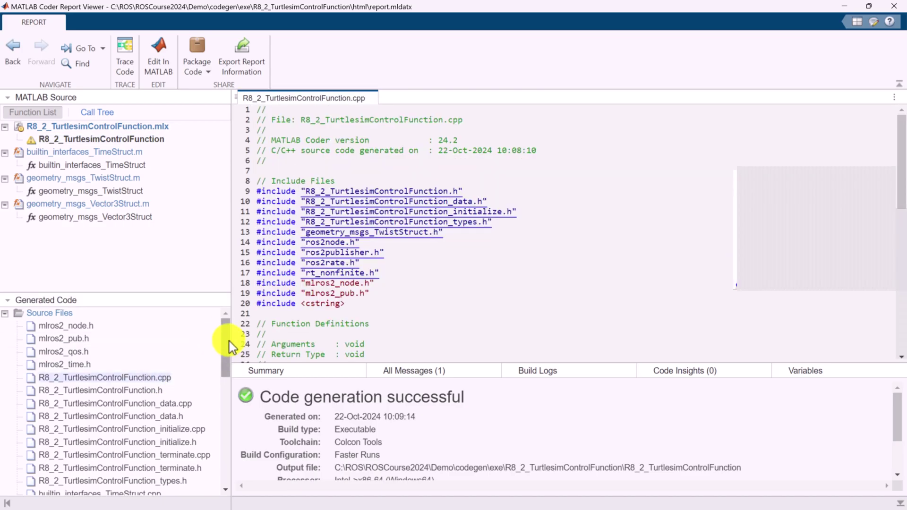
{"action": "mouse_move", "coordinate": [227, 342]}
{"action": "left_mouse_down"}
{"action": "mouse_move", "coordinate": [230, 462]}
{"action": "mouse_move", "coordinate": [237, 320]}
{"action": "left_mouse_up"}
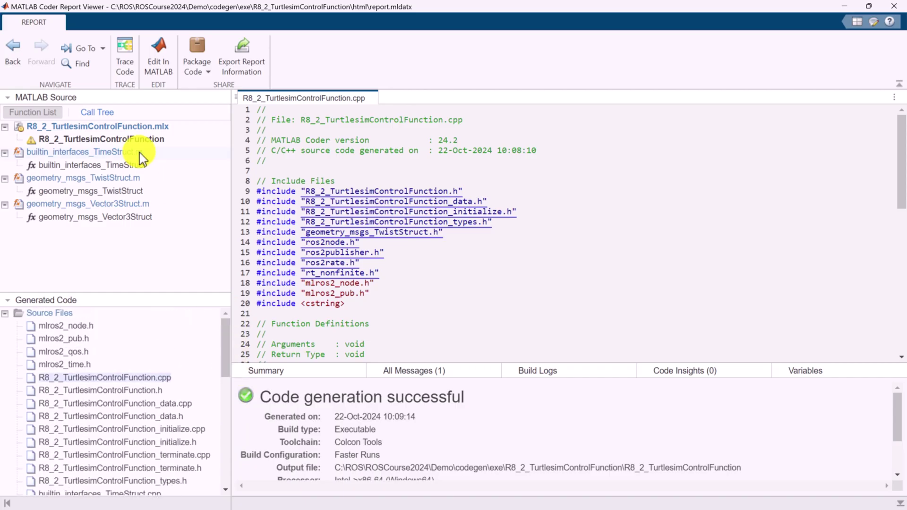
{"action": "left_click", "coordinate": [133, 141]}
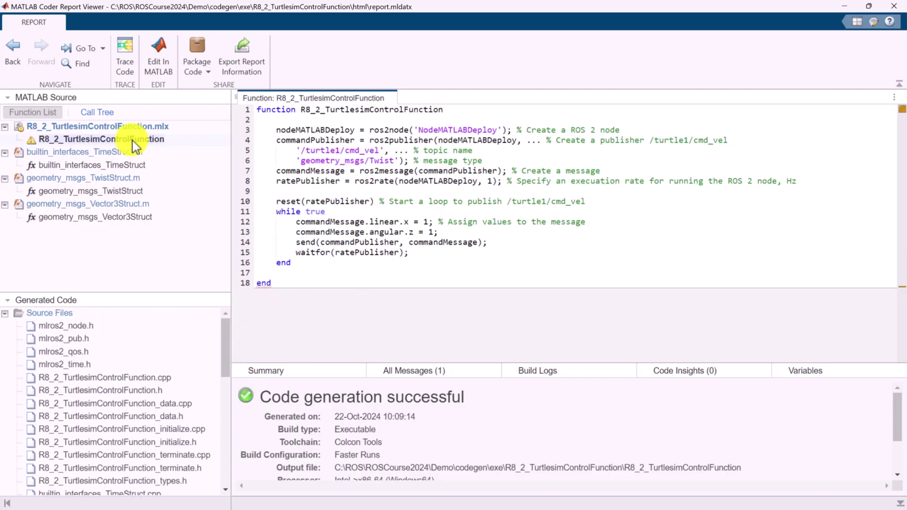
{"action": "left_click", "coordinate": [130, 70]}
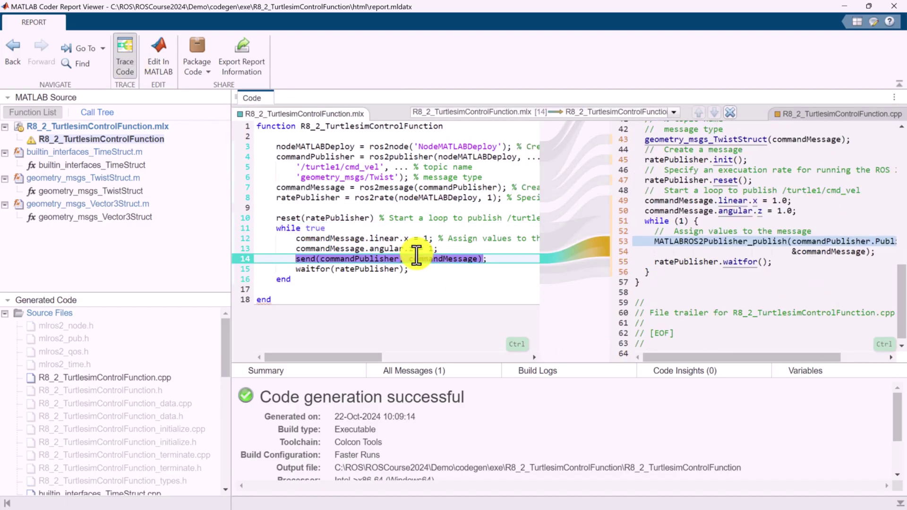
{"action": "left_click", "coordinate": [312, 230]}
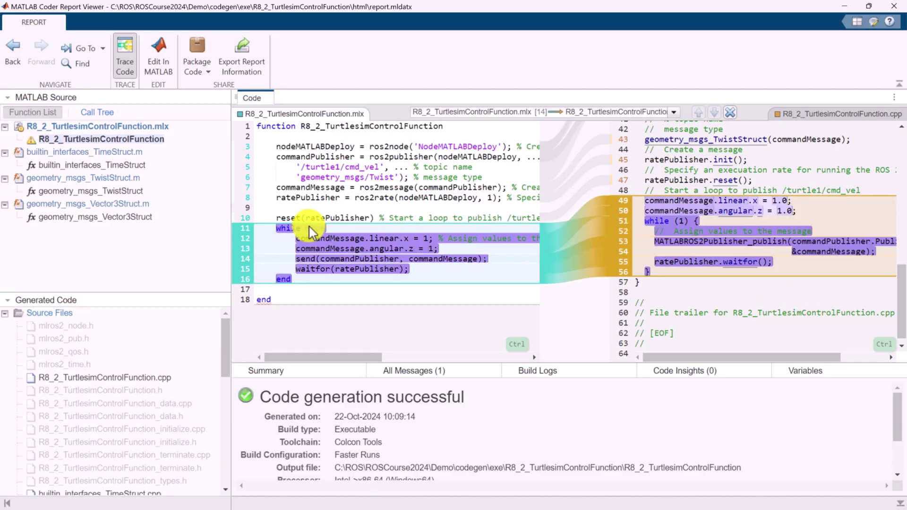
{"action": "left_click", "coordinate": [426, 436]}
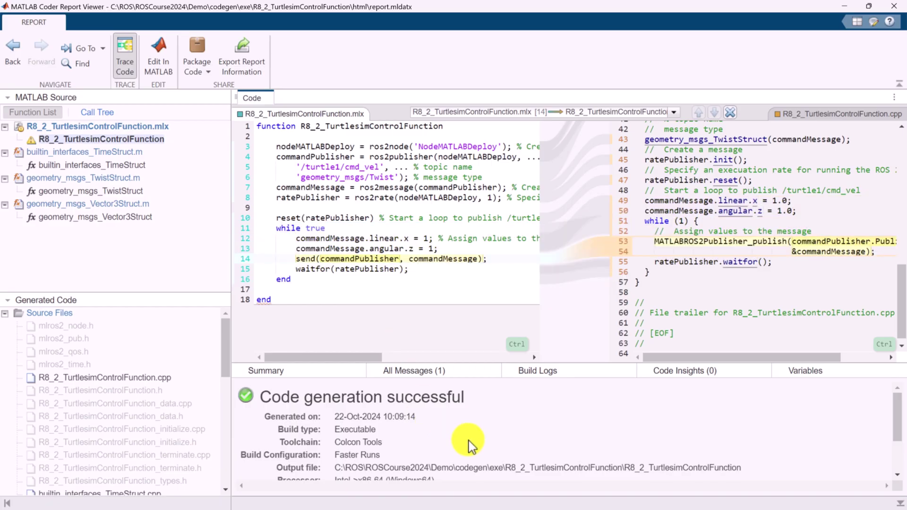
{"action": "scroll", "coordinate": [469, 441], "scroll_direction": "down", "scroll_amount": 3}
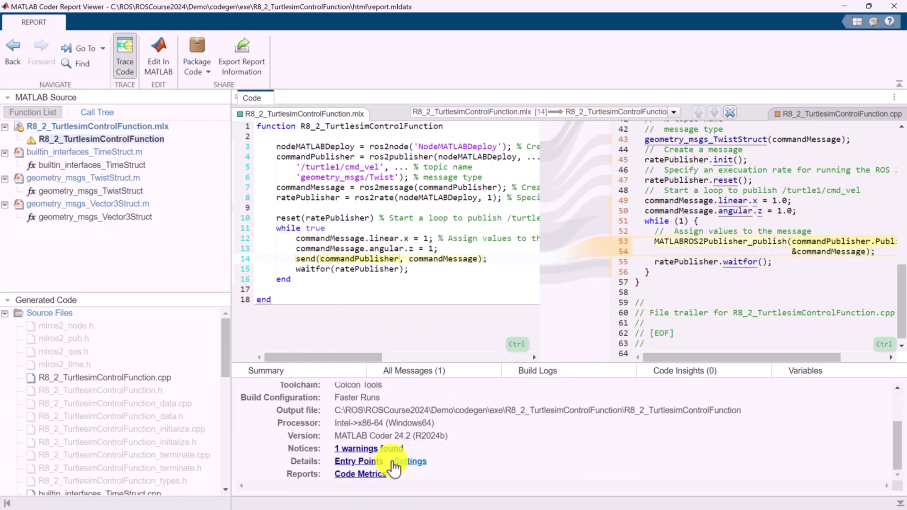
{"action": "left_click", "coordinate": [378, 462]}
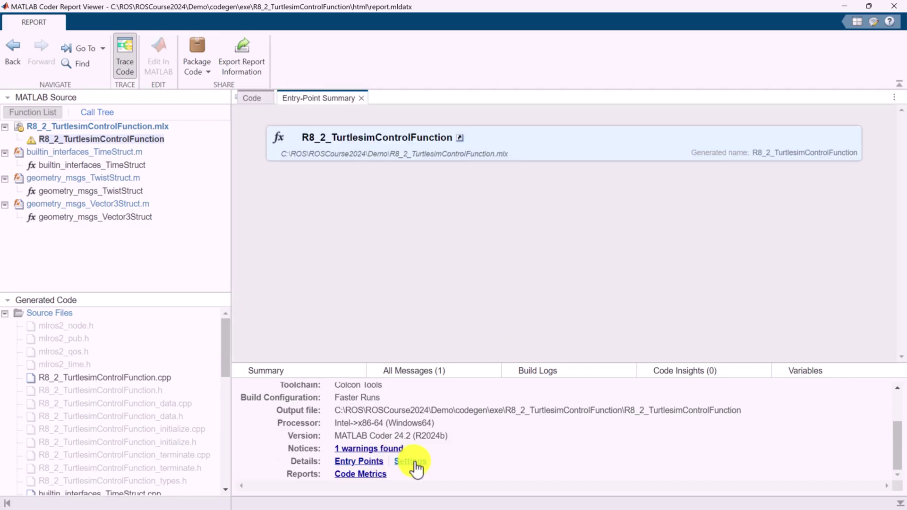
{"action": "left_click", "coordinate": [411, 463]}
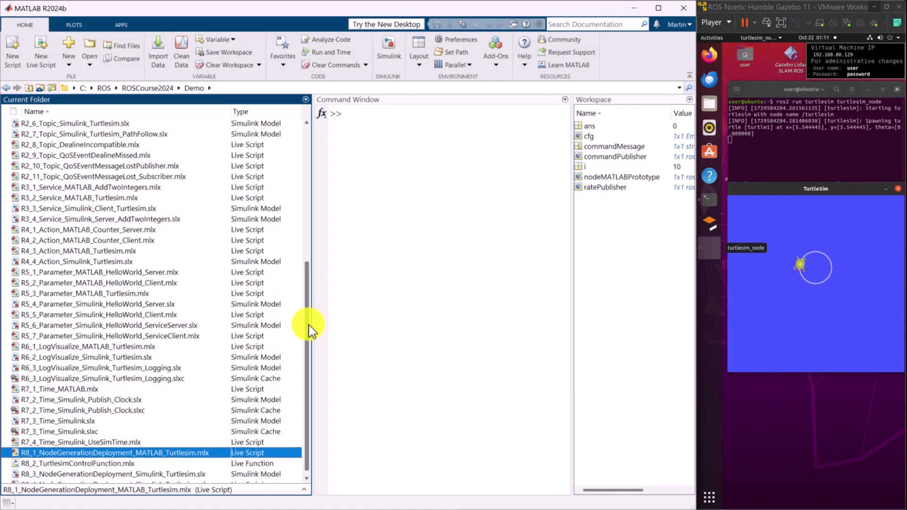
{"action": "left_click_drag", "start_coordinate": [310, 330], "coordinate": [311, 159]}
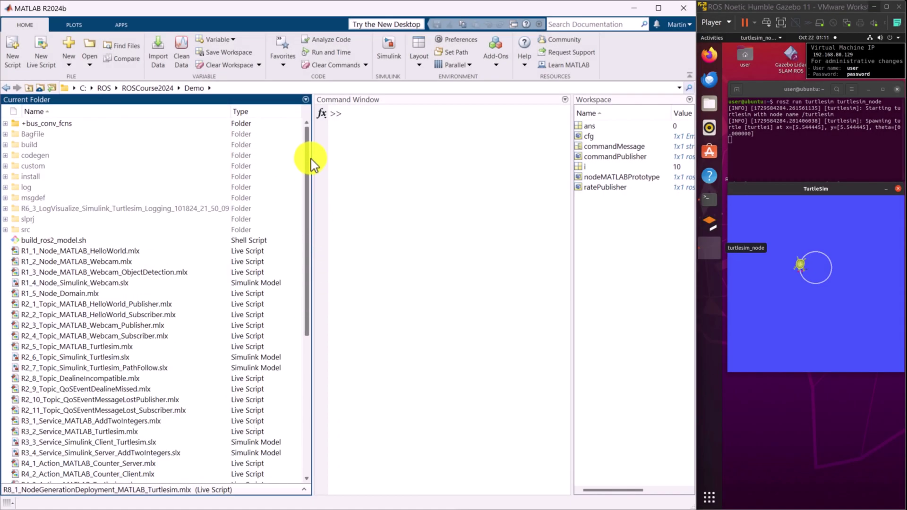
Expand the src and build folders to show the control function's .cpp source and .exe.
{"action": "left_click", "coordinate": [6, 230]}
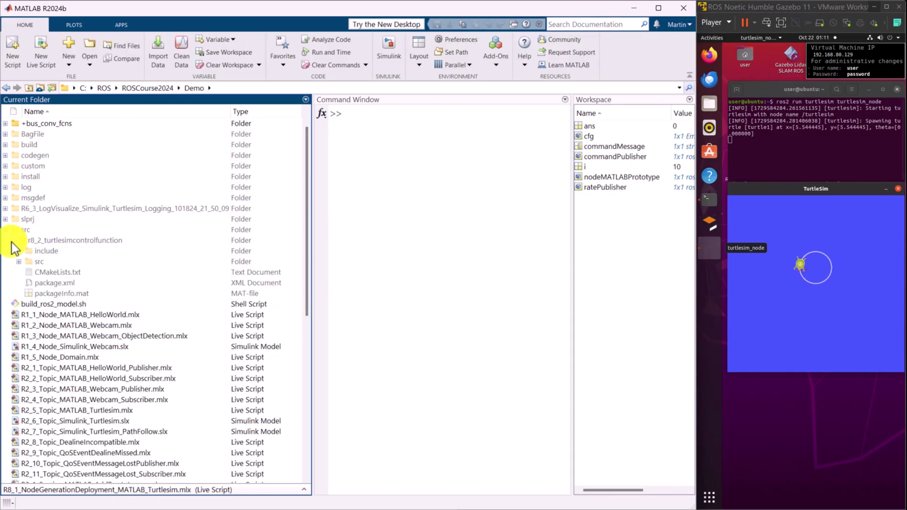
{"action": "left_click", "coordinate": [19, 262]}
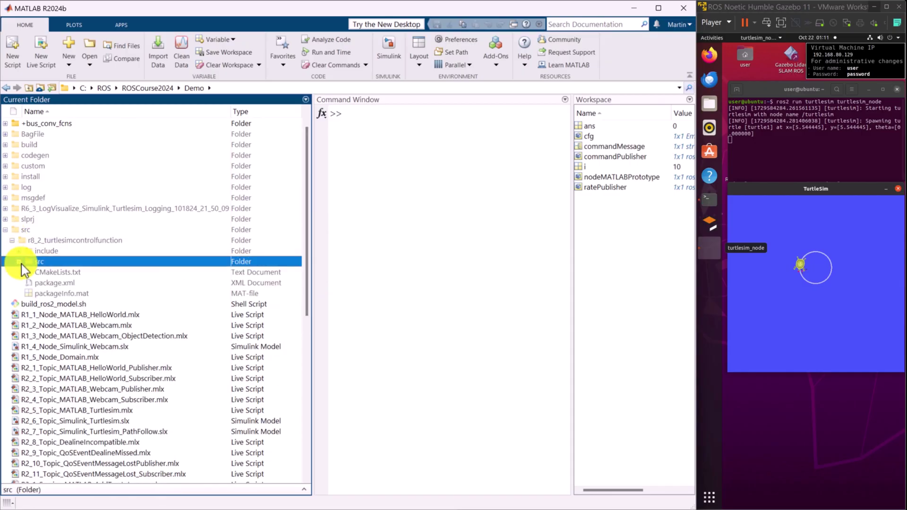
{"action": "left_click", "coordinate": [19, 262]}
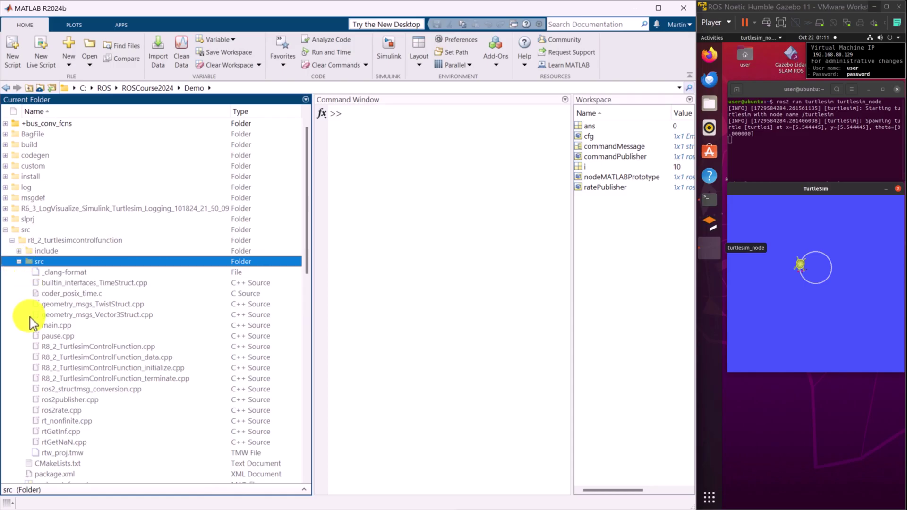
{"action": "left_click", "coordinate": [68, 346]}
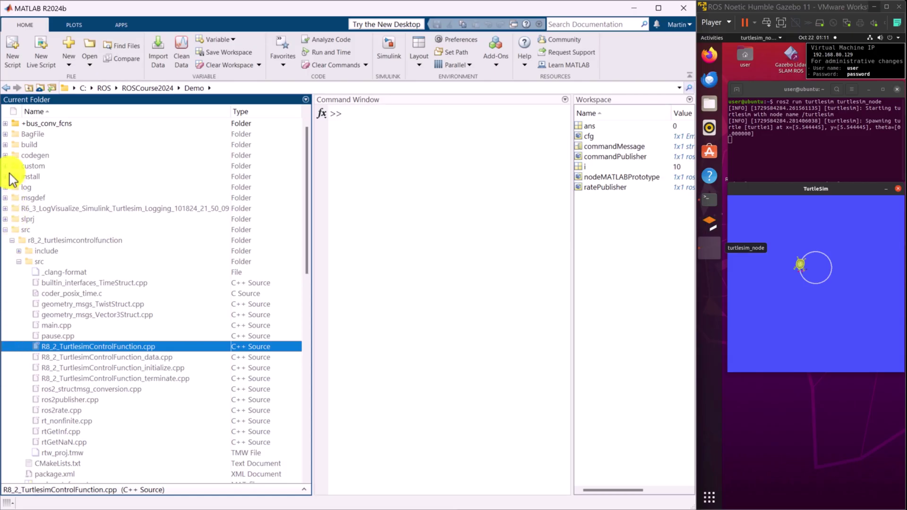
{"action": "left_click", "coordinate": [6, 146]}
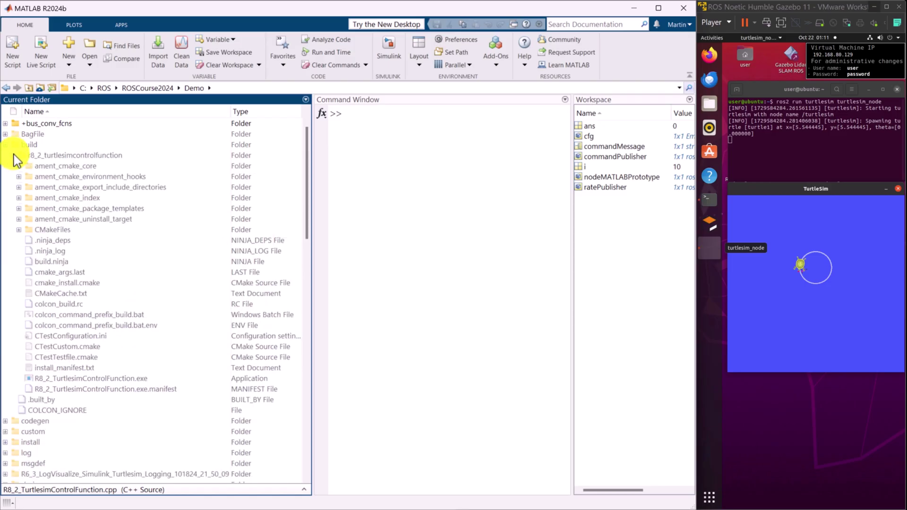
{"action": "left_click", "coordinate": [45, 380]}
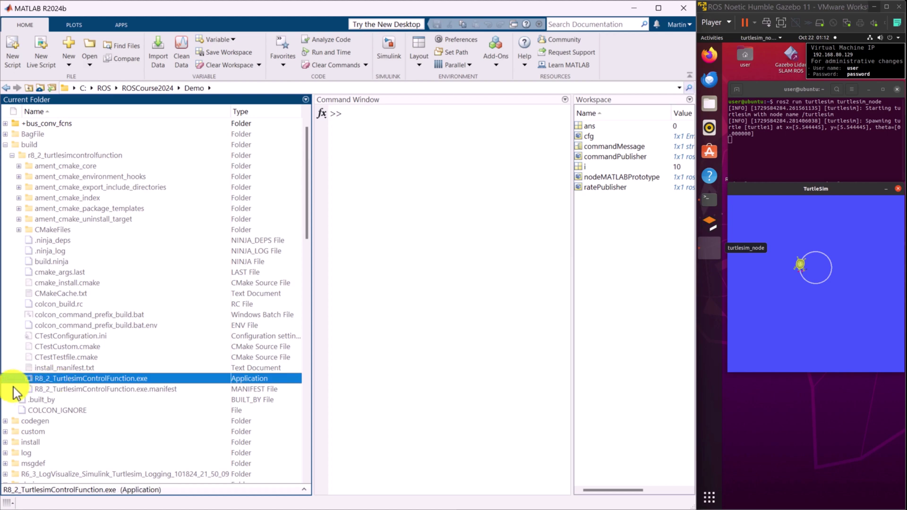
{"action": "left_click_drag", "start_coordinate": [308, 237], "coordinate": [314, 486]}
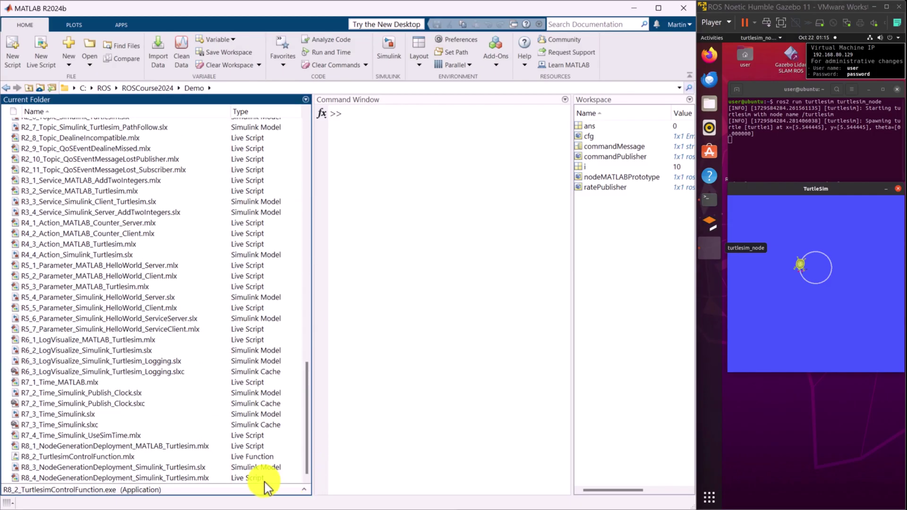
Open the live script and review the Remote Device target, IP address, username and password.
{"action": "left_click", "coordinate": [213, 448]}
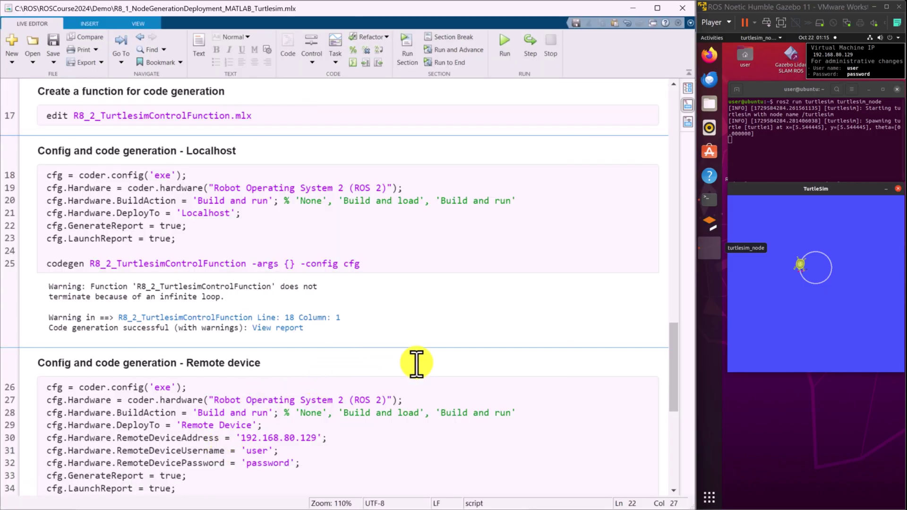
{"action": "left_click_drag", "start_coordinate": [674, 342], "coordinate": [679, 355]}
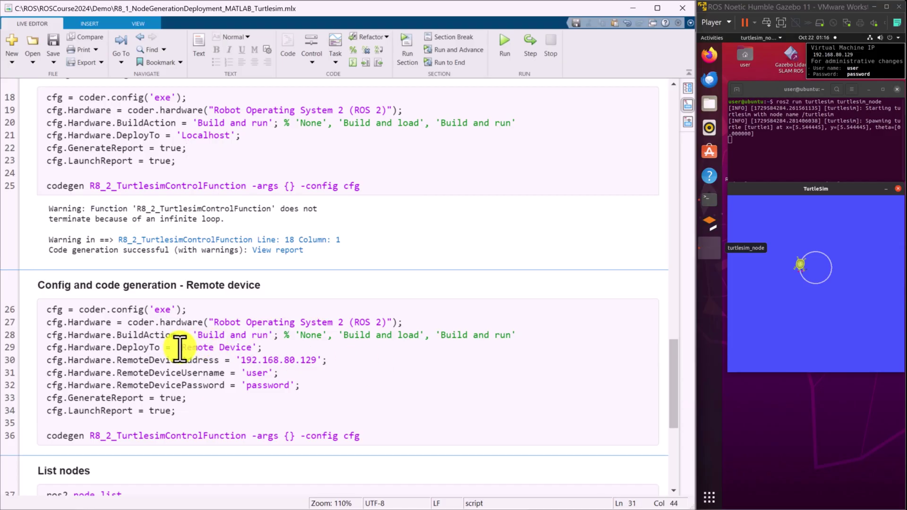
{"action": "left_click_drag", "start_coordinate": [180, 348], "coordinate": [253, 353]}
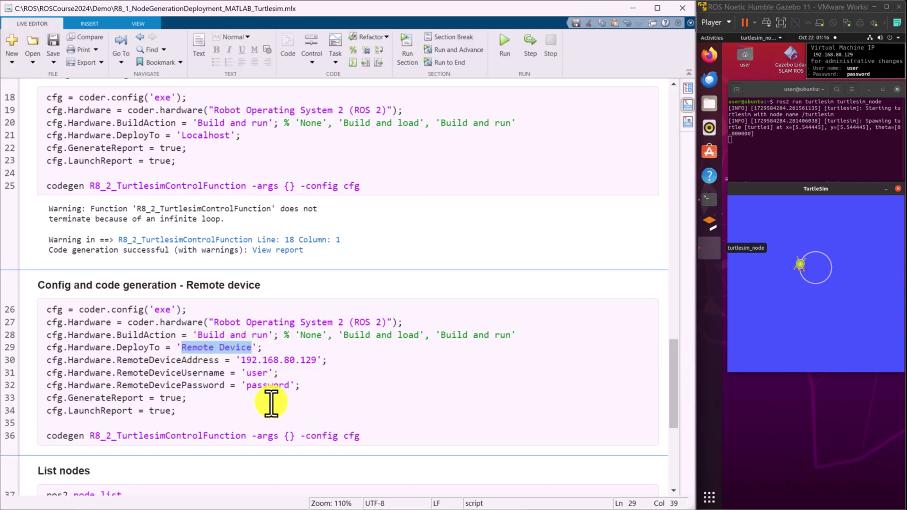
{"action": "left_click_drag", "start_coordinate": [241, 361], "coordinate": [319, 363]}
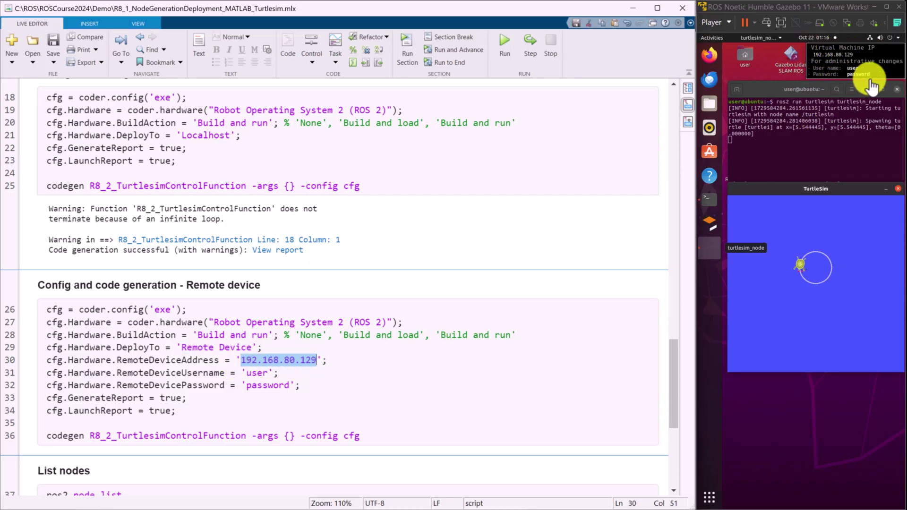
{"action": "double_click", "coordinate": [256, 373]}
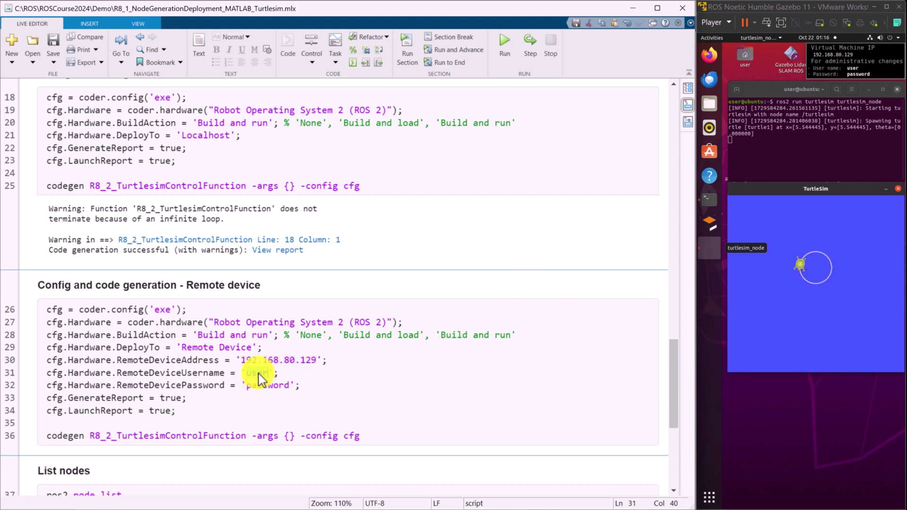
{"action": "double_click", "coordinate": [268, 384]}
Review the Build and run action and run the remote-device code generation section.
{"action": "left_click", "coordinate": [333, 398]}
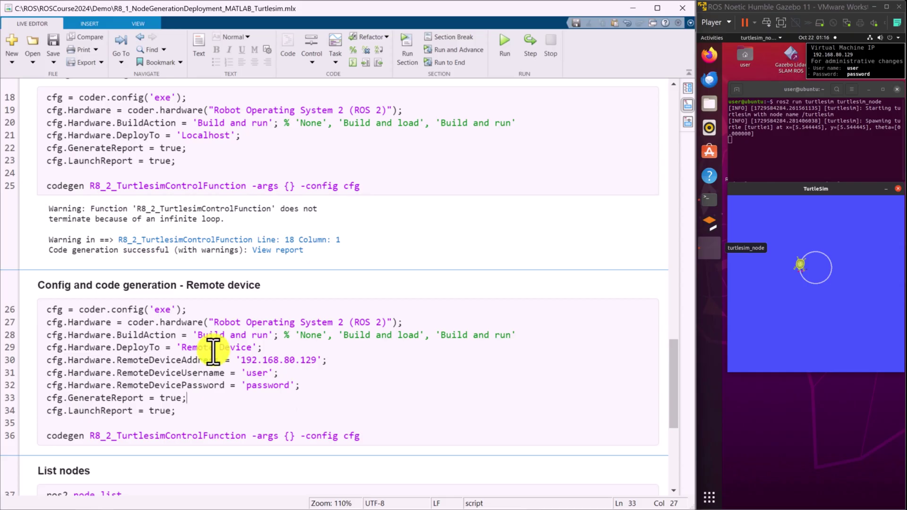
{"action": "left_click_drag", "start_coordinate": [198, 335], "coordinate": [269, 339]}
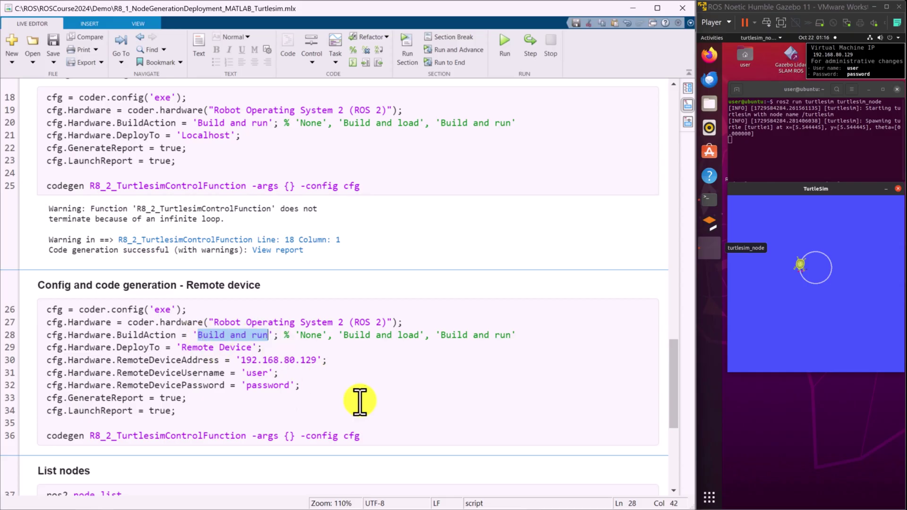
{"action": "left_click", "coordinate": [361, 401]}
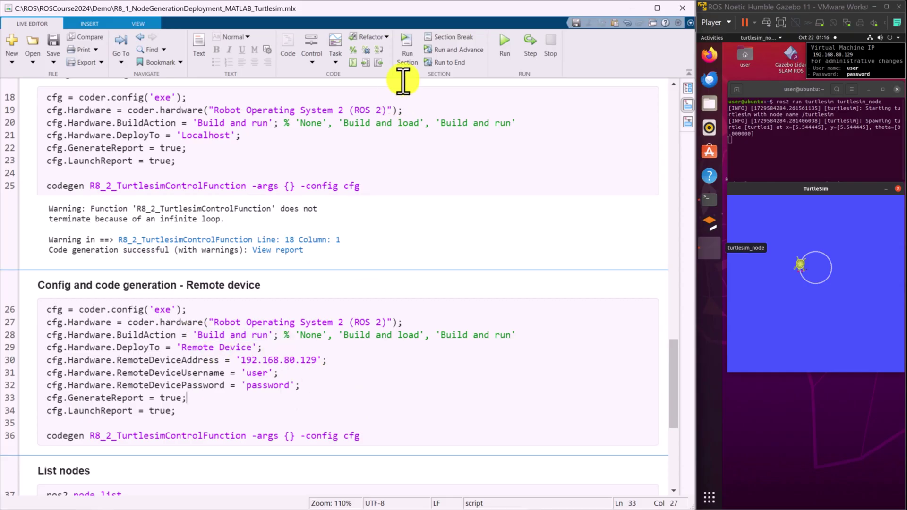
{"action": "left_click", "coordinate": [407, 47]}
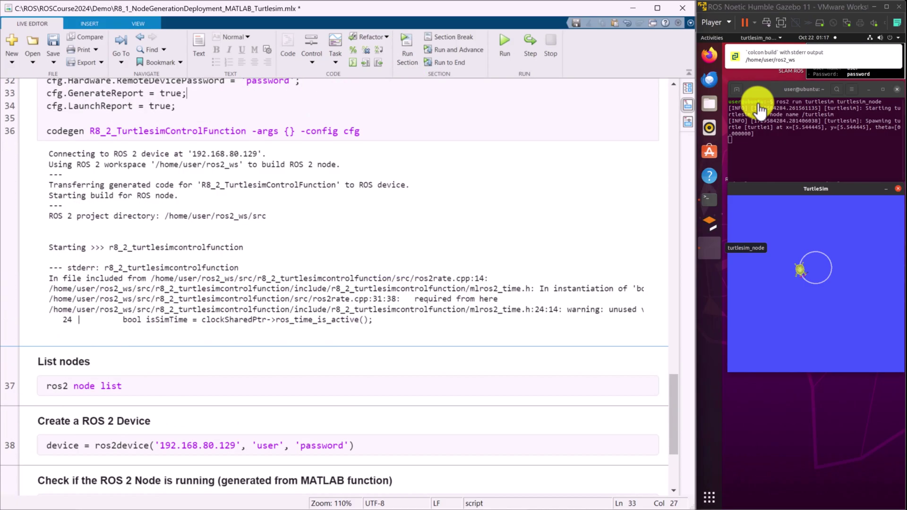
Open the r8_2_turtlesimcontrolfunction package folder under ros2_ws/src in the VM file browser.
{"action": "left_click", "coordinate": [711, 104]}
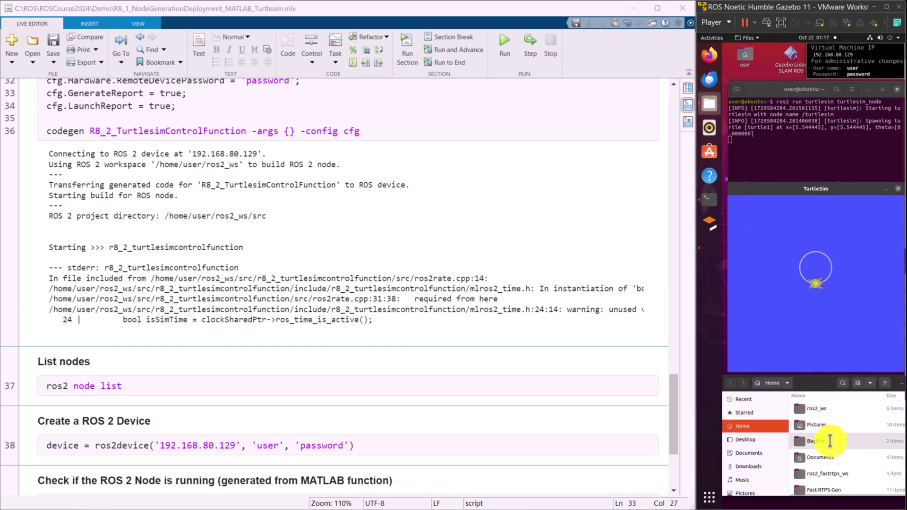
{"action": "double_click", "coordinate": [822, 413]}
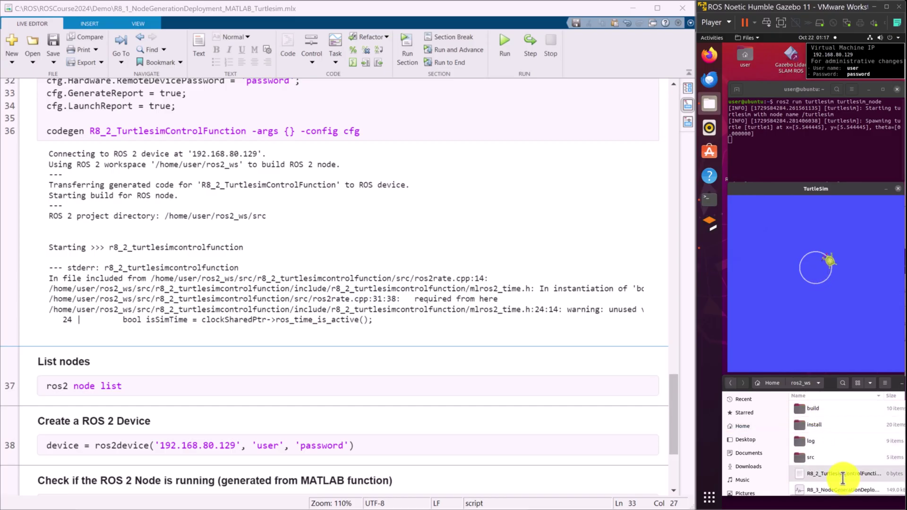
{"action": "left_click", "coordinate": [843, 475]}
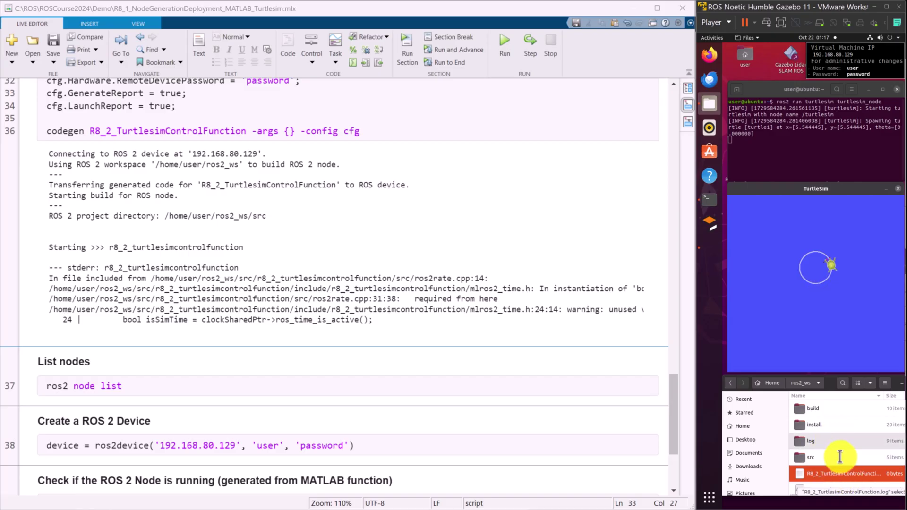
{"action": "left_click", "coordinate": [811, 458]}
{"action": "double_click", "coordinate": [812, 457]}
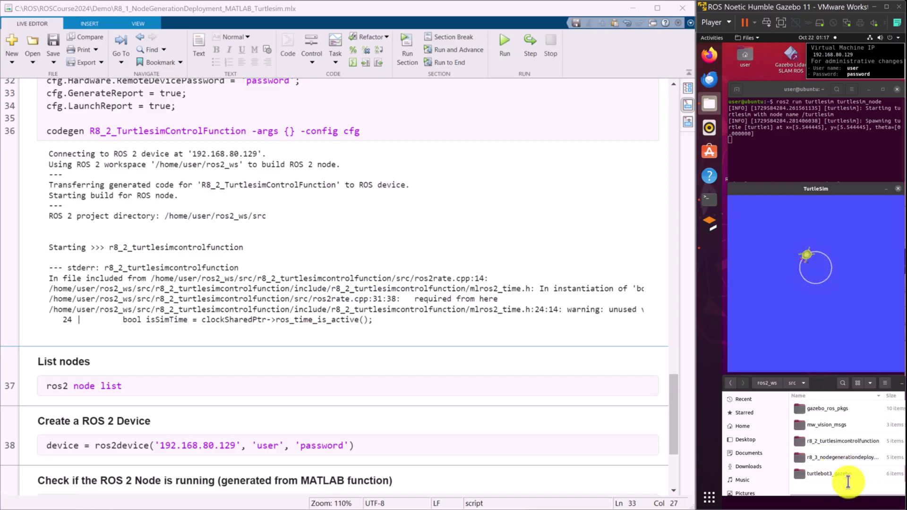
{"action": "double_click", "coordinate": [867, 440]}
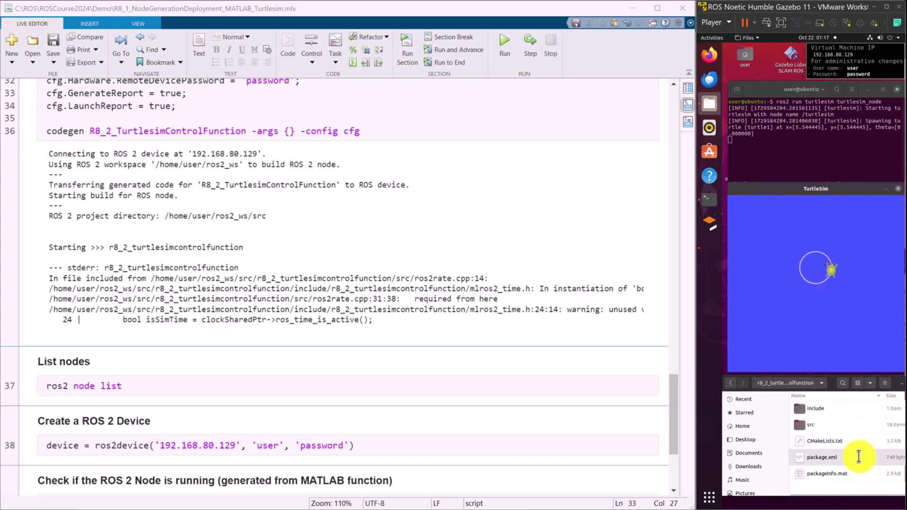
Go up to ros2_ws and locate r8_2_turtlesimcontrolfunction in the build folder.
{"action": "left_click", "coordinate": [731, 382]}
{"action": "left_click", "coordinate": [731, 383]}
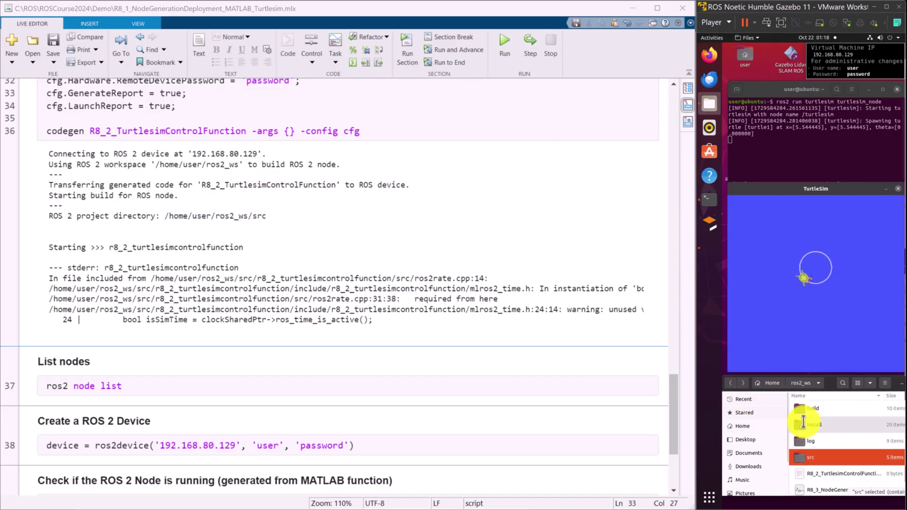
{"action": "double_click", "coordinate": [810, 407]}
{"action": "scroll", "coordinate": [853, 461], "scroll_direction": "down", "scroll_amount": 1}
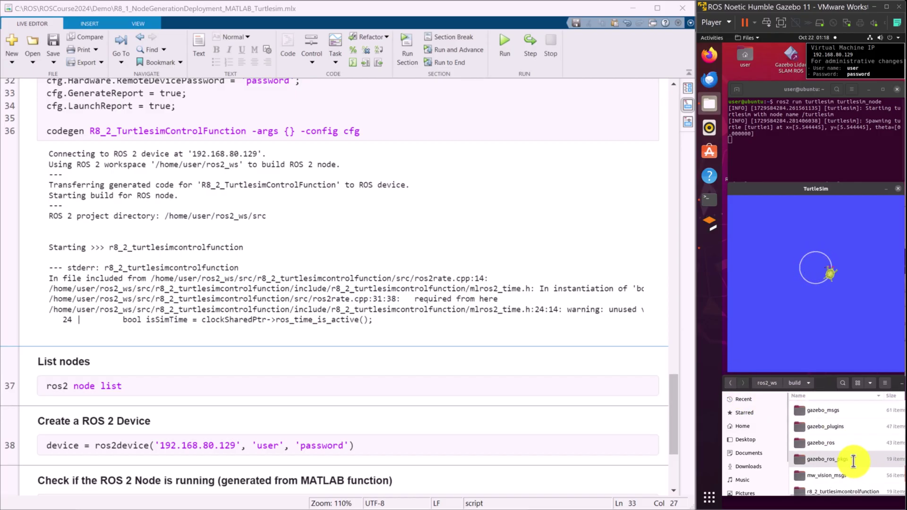
{"action": "scroll", "coordinate": [853, 459], "scroll_direction": "down", "scroll_amount": 1}
{"action": "scroll", "coordinate": [852, 457], "scroll_direction": "down", "scroll_amount": 1}
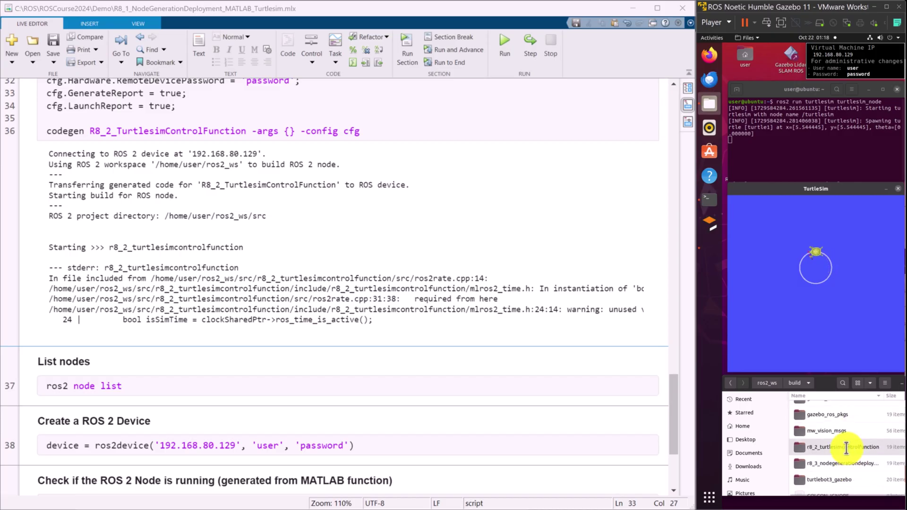
{"action": "left_click", "coordinate": [872, 448]}
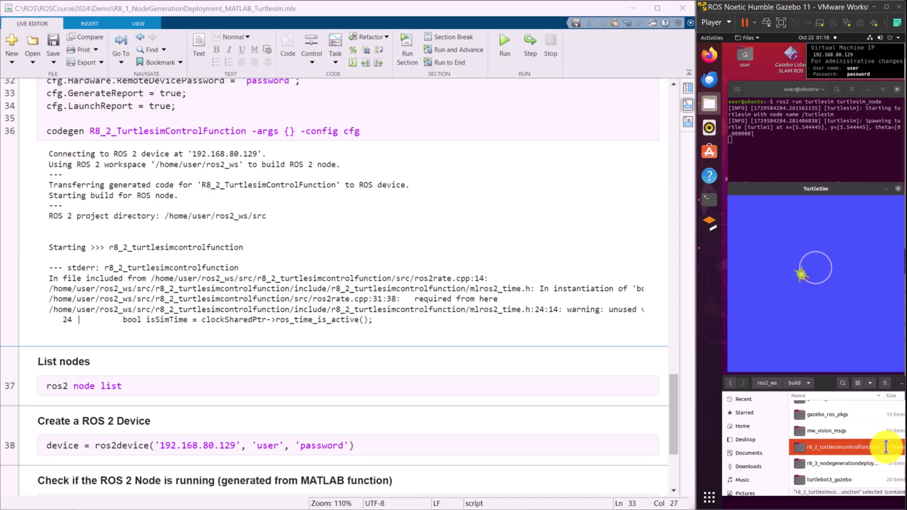
{"action": "left_click_drag", "start_coordinate": [812, 383], "coordinate": [741, 391]}
Close the file browser and list nodes: NodeMATLABDeploy, NodeMATLABPrototype and turtlesim.
{"action": "left_click", "coordinate": [841, 388]}
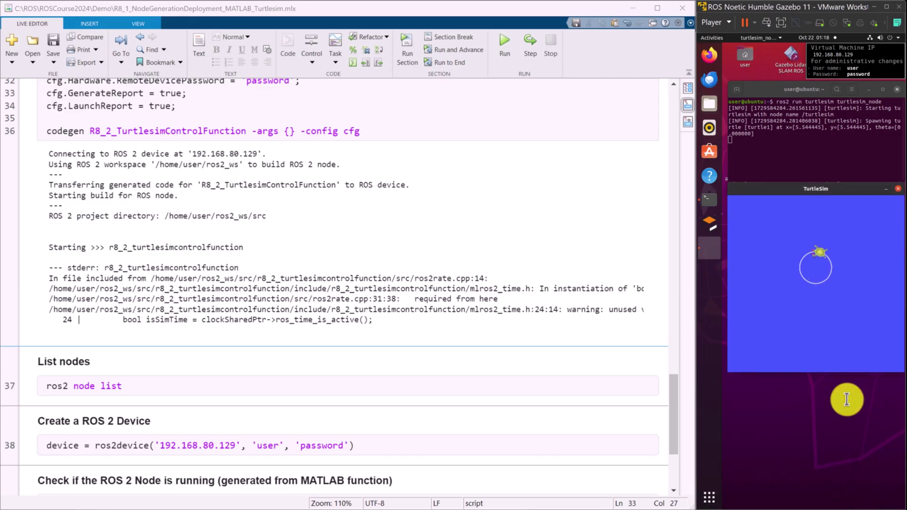
{"action": "left_click", "coordinate": [219, 389]}
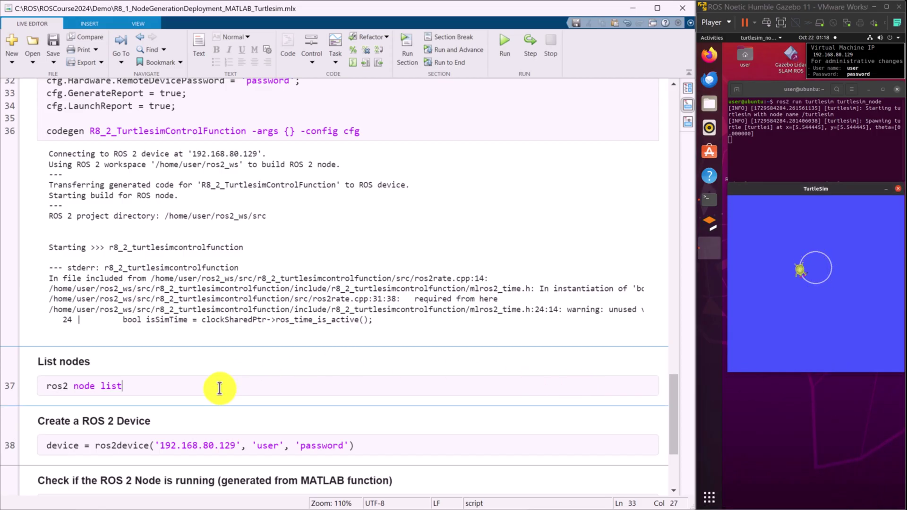
{"action": "left_click", "coordinate": [413, 63]}
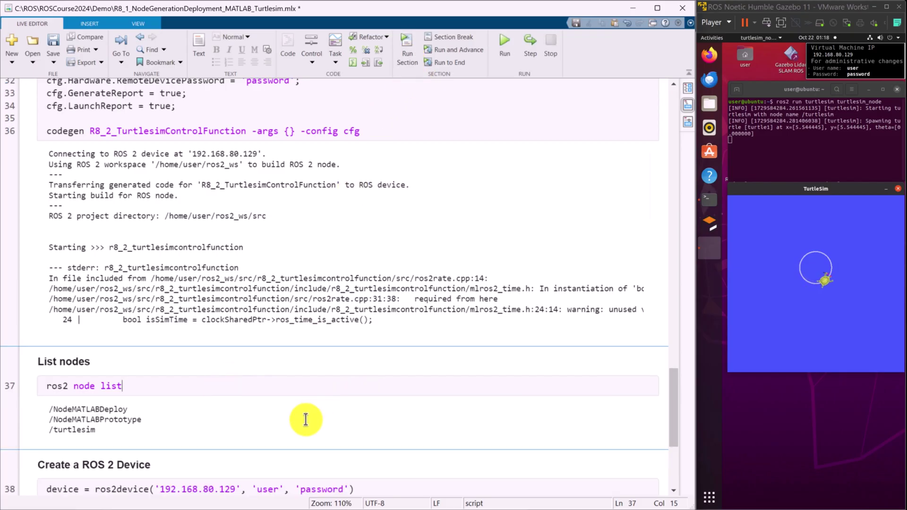
{"action": "left_click_drag", "start_coordinate": [54, 410], "coordinate": [126, 409]}
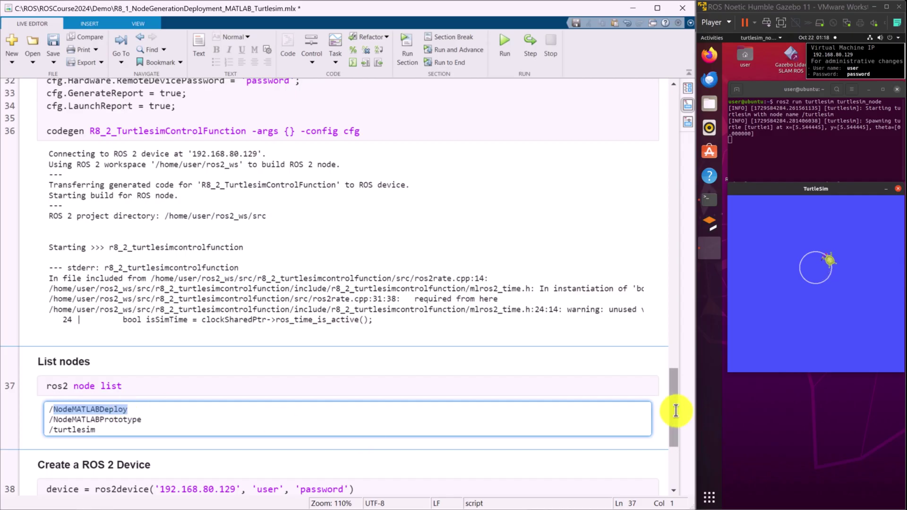
{"action": "left_click_drag", "start_coordinate": [674, 411], "coordinate": [671, 450]}
Create the ros2device connection and confirm with isNodeRunning that the deployed node runs.
{"action": "left_click", "coordinate": [375, 286]}
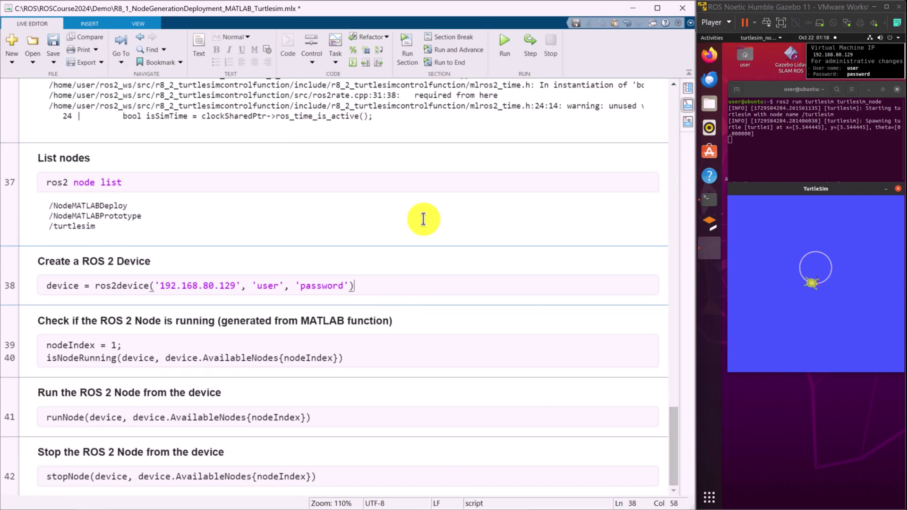
{"action": "left_click", "coordinate": [407, 51]}
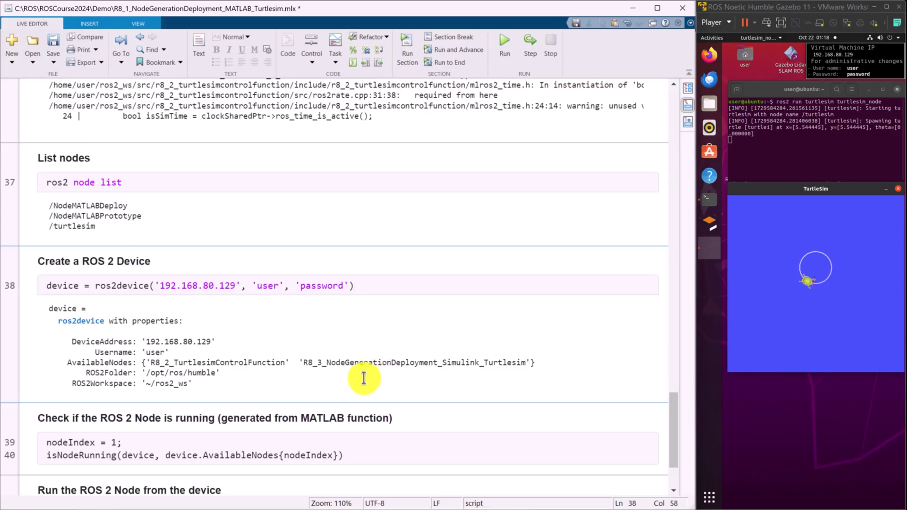
{"action": "scroll", "coordinate": [121, 433], "scroll_direction": "down", "scroll_amount": 3}
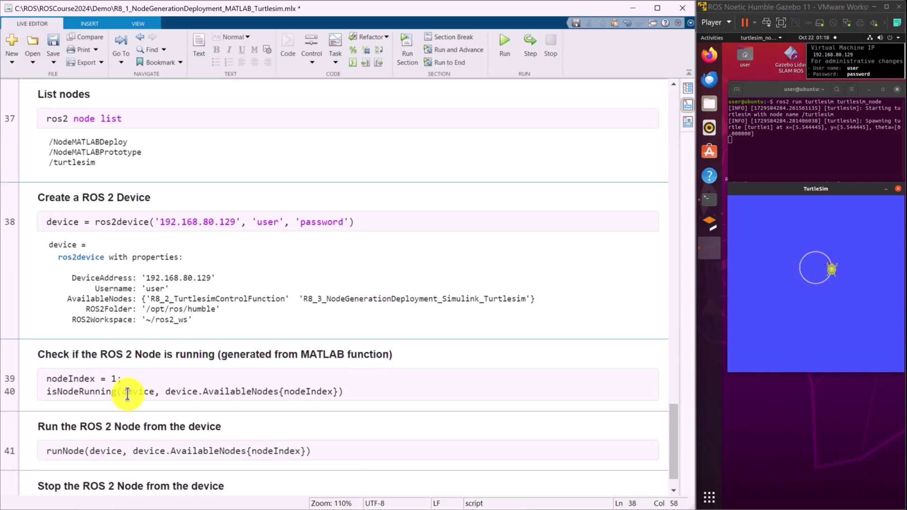
{"action": "left_click_drag", "start_coordinate": [45, 380], "coordinate": [93, 379]}
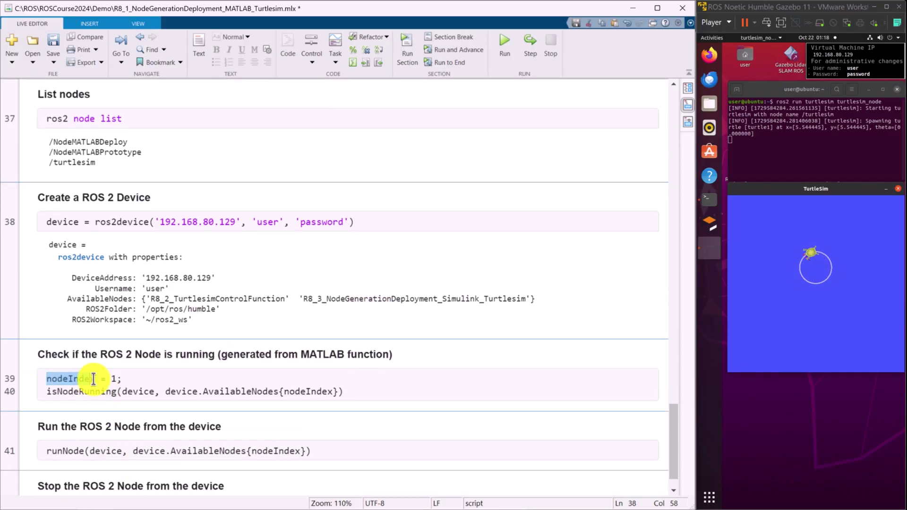
{"action": "left_click", "coordinate": [355, 391]}
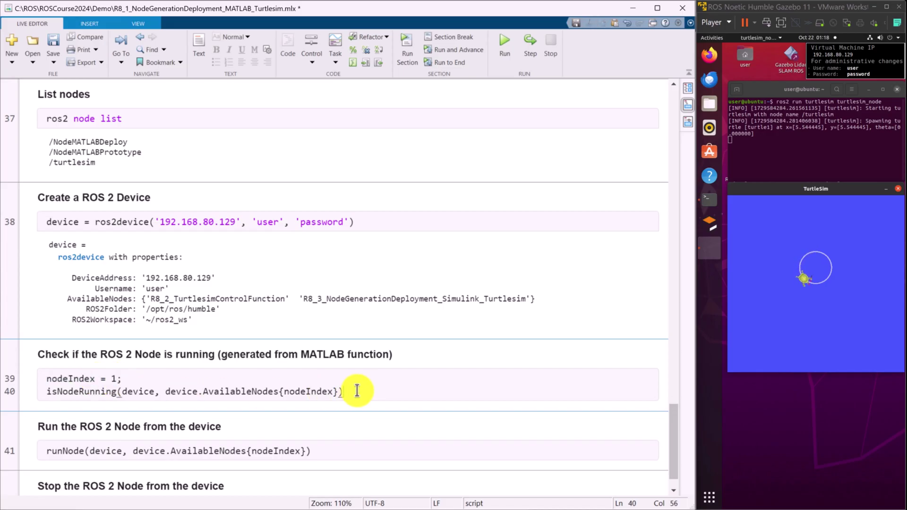
{"action": "left_click", "coordinate": [405, 50]}
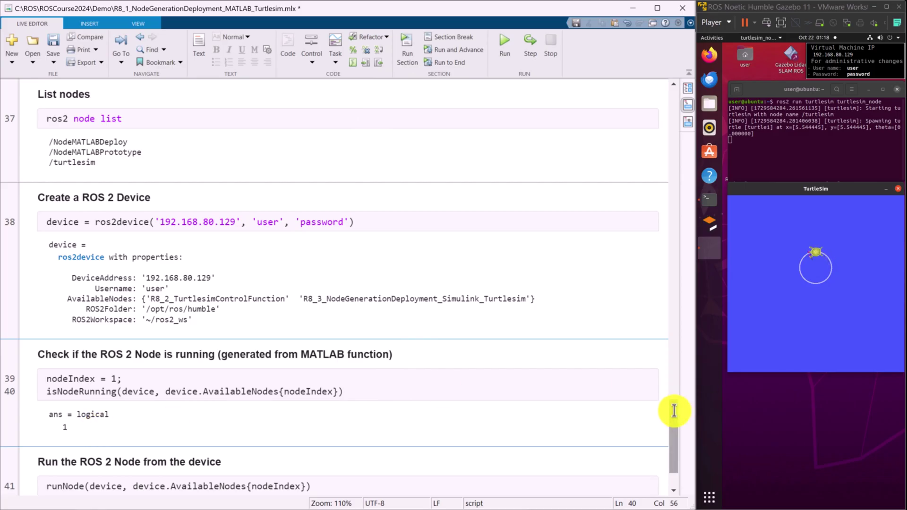
{"action": "scroll", "coordinate": [674, 411], "scroll_direction": "down", "scroll_amount": 3}
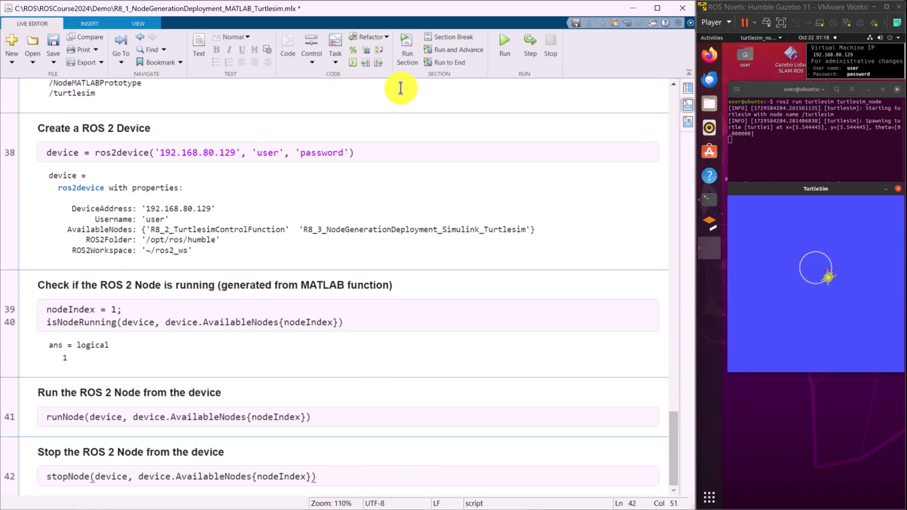
Start the generated control node on the device with runNode.
{"action": "left_click", "coordinate": [406, 55]}
{"action": "left_click", "coordinate": [325, 417]}
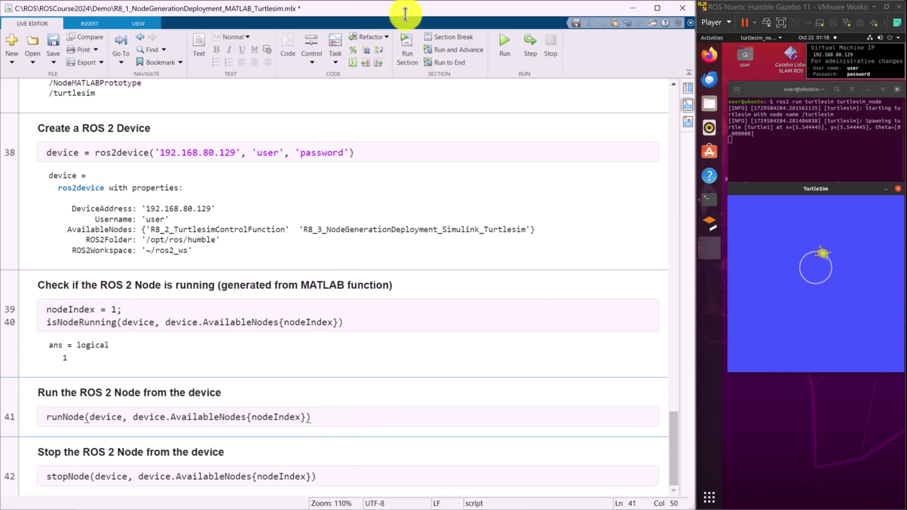
{"action": "left_click", "coordinate": [406, 44]}
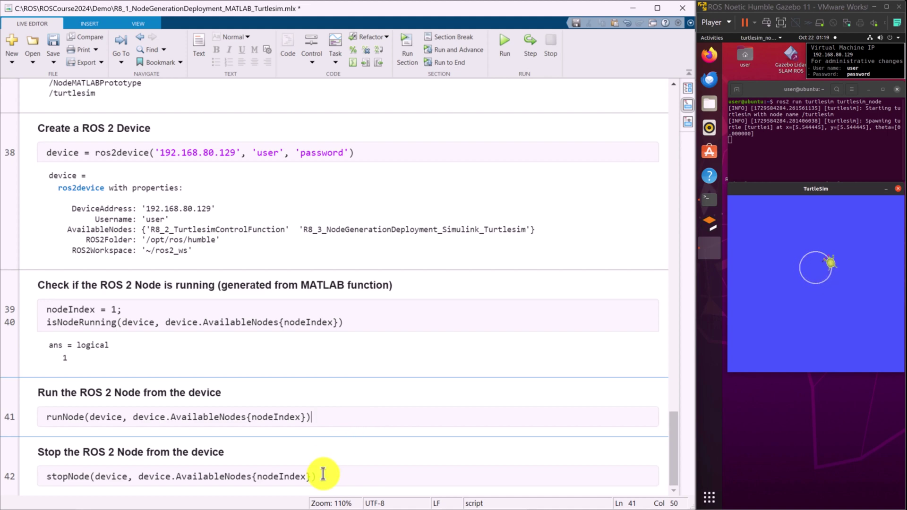
{"action": "left_click", "coordinate": [411, 54]}
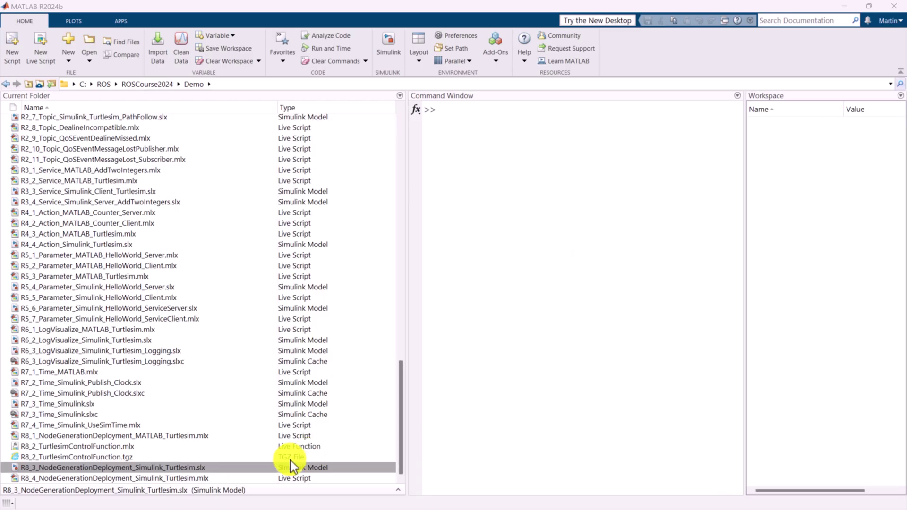
Open the R8_3 Turtlesim Simulink model, simulate it until the turtle loops, then stop.
{"action": "left_click", "coordinate": [240, 469]}
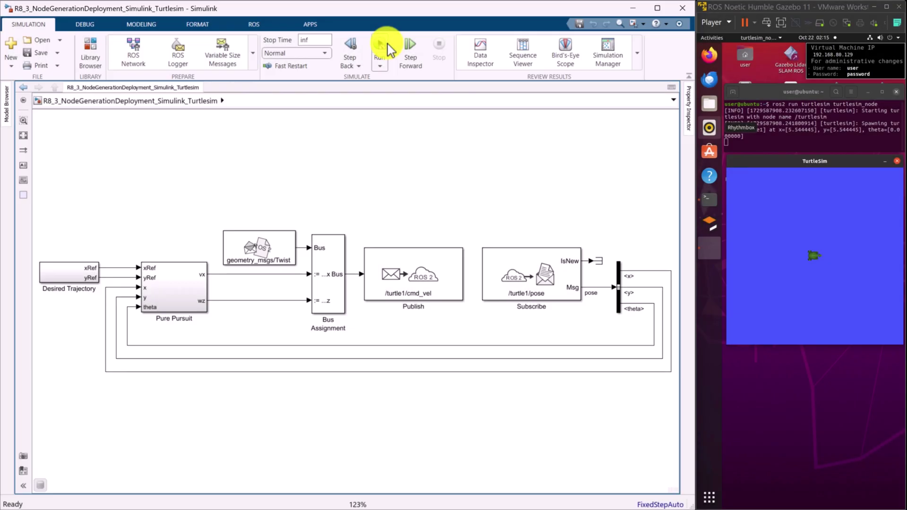
{"action": "left_click", "coordinate": [386, 44]}
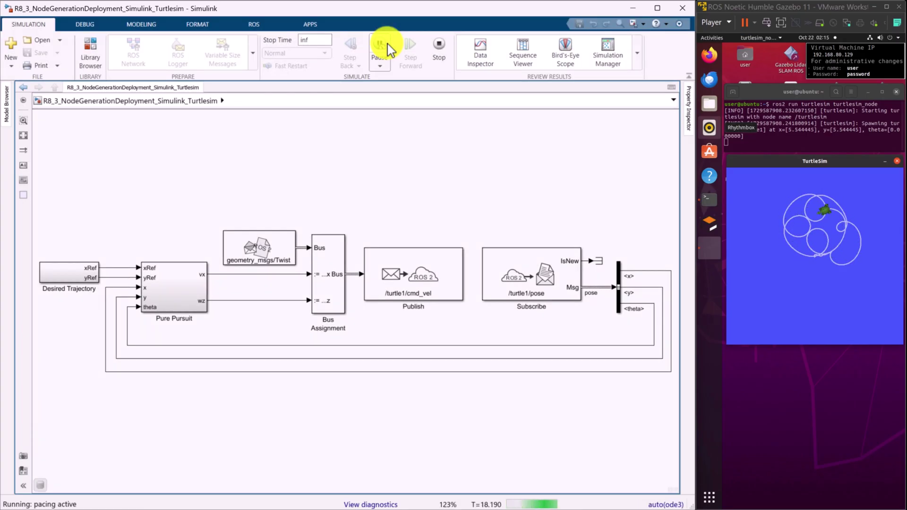
{"action": "left_click", "coordinate": [439, 47]}
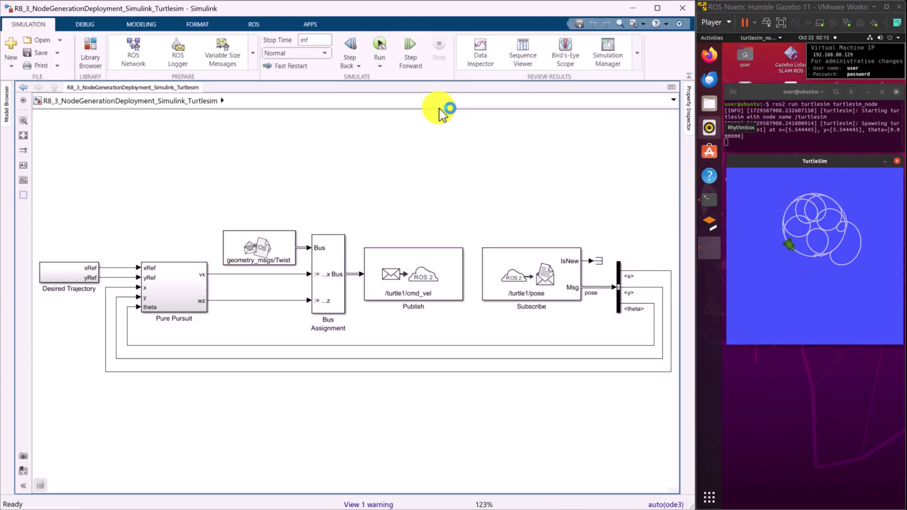
Set the remote ROS device address to 192.168.80.129 and confirm the connection test passes.
{"action": "left_click", "coordinate": [253, 26]}
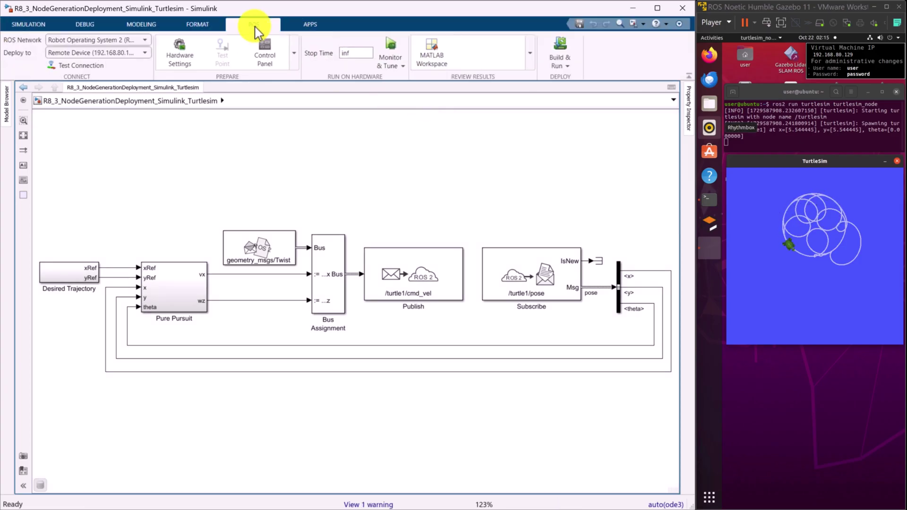
{"action": "left_click", "coordinate": [145, 54]}
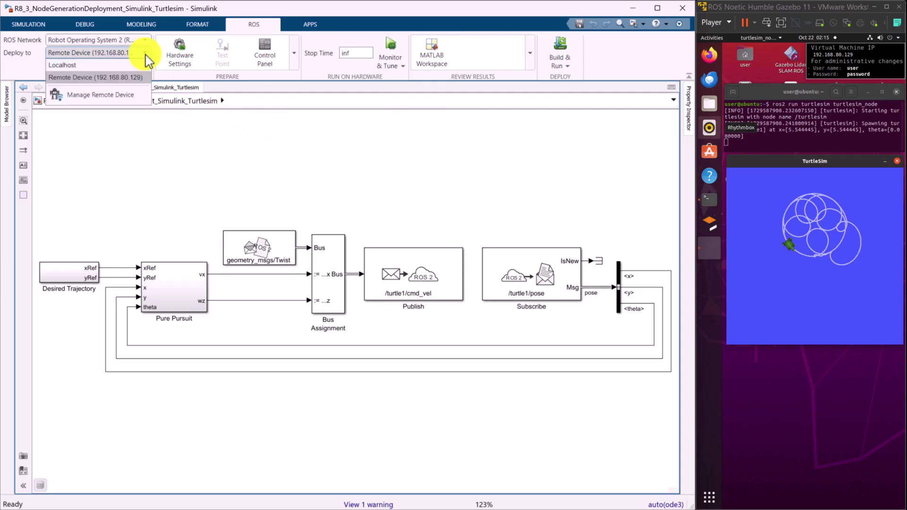
{"action": "left_click", "coordinate": [138, 95]}
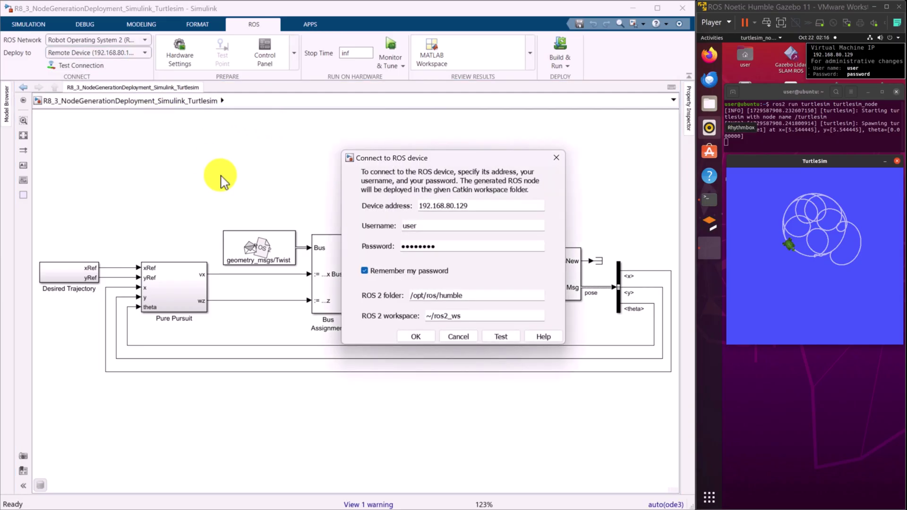
{"action": "double_click", "coordinate": [480, 205]}
{"action": "left_click", "coordinate": [435, 341]}
{"action": "left_click", "coordinate": [95, 67]}
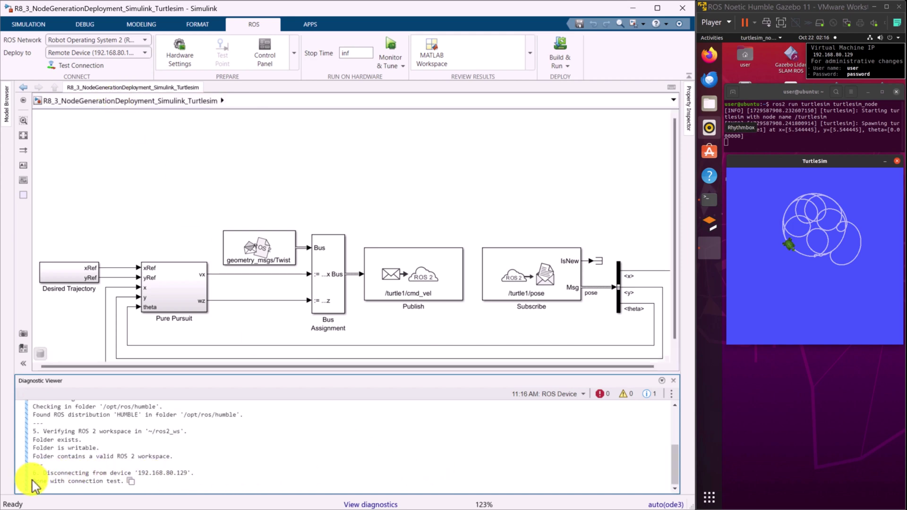
{"action": "left_click_drag", "start_coordinate": [34, 480], "coordinate": [71, 482]}
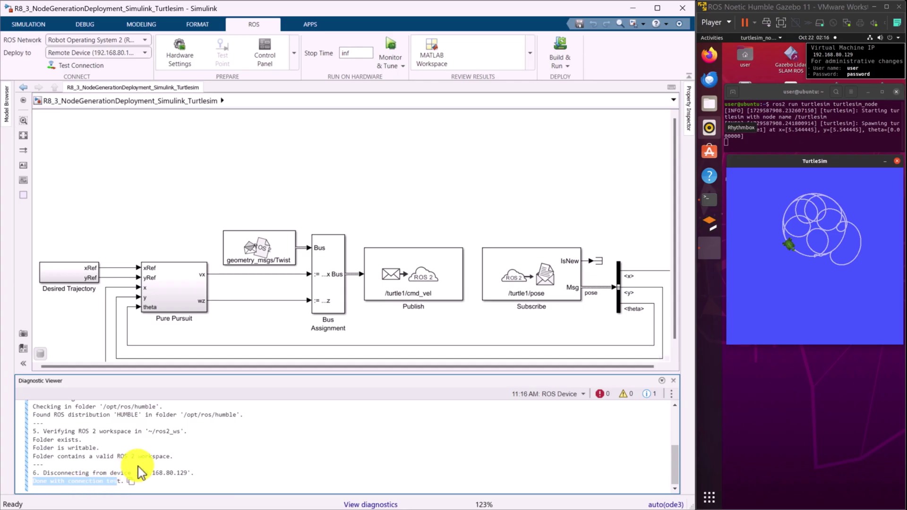
{"action": "scroll", "coordinate": [208, 460], "scroll_direction": "up", "scroll_amount": 3}
{"action": "scroll", "coordinate": [207, 459], "scroll_direction": "up", "scroll_amount": 2}
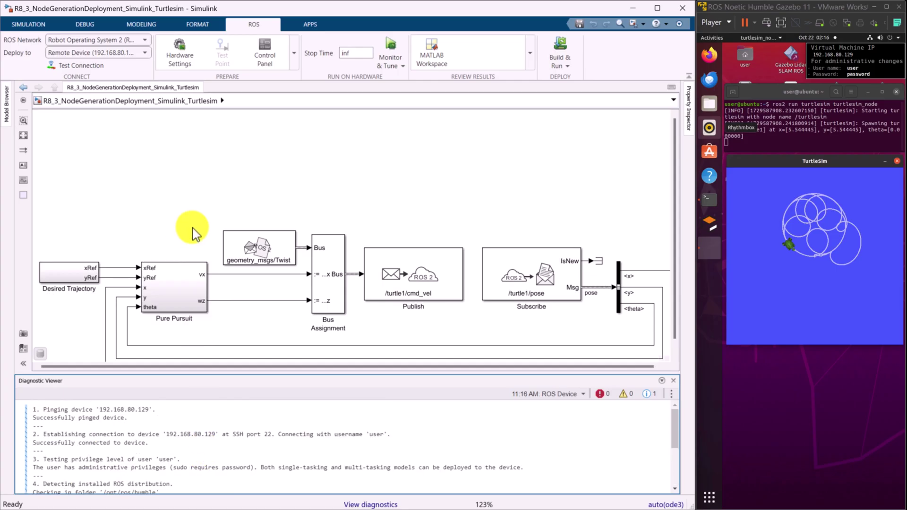
Open the model's Configuration Parameters via Model Settings on the Modeling tab.
{"action": "left_click", "coordinate": [213, 192]}
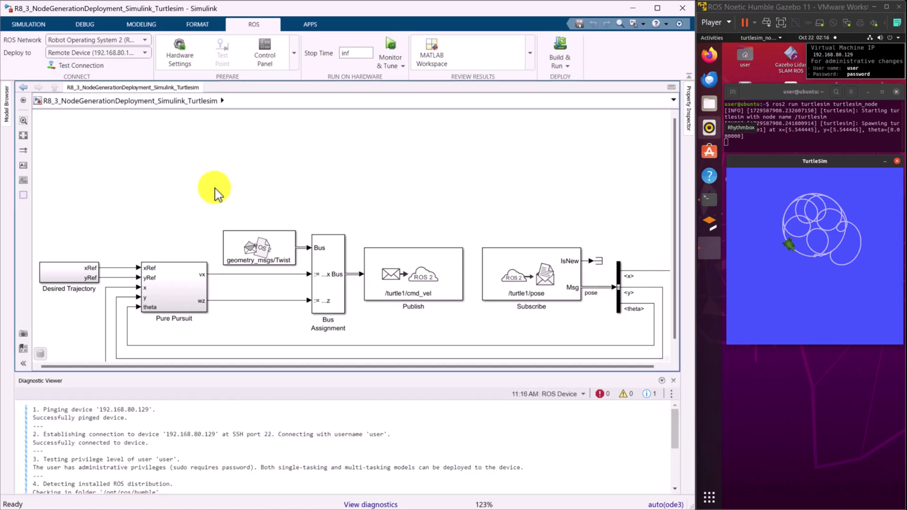
{"action": "left_click", "coordinate": [142, 25]}
{"action": "left_click", "coordinate": [282, 49]}
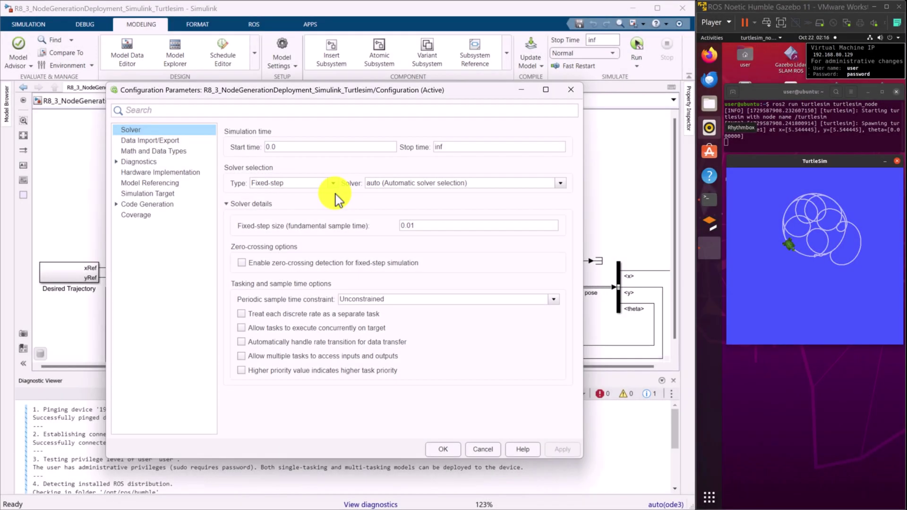
Check the 0.01 fixed-step size, then review the Code Generation settings.
{"action": "double_click", "coordinate": [417, 226]}
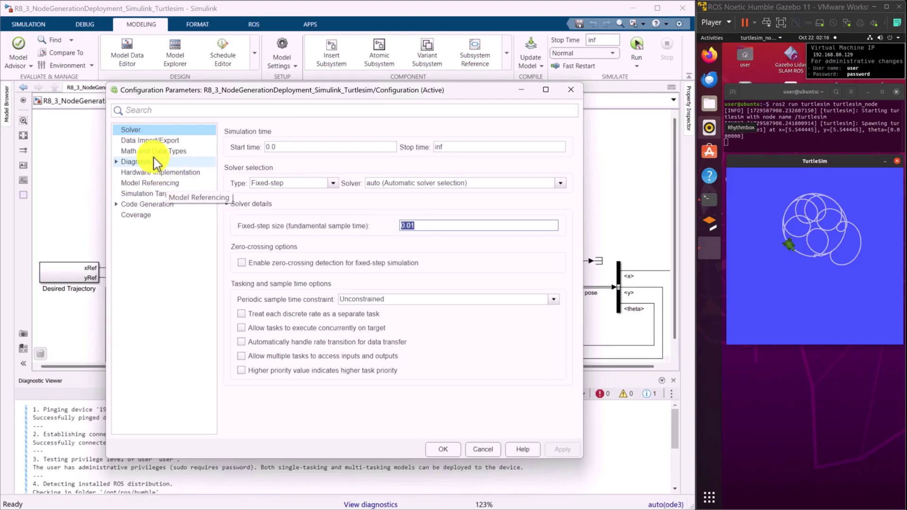
{"action": "left_click", "coordinate": [153, 205]}
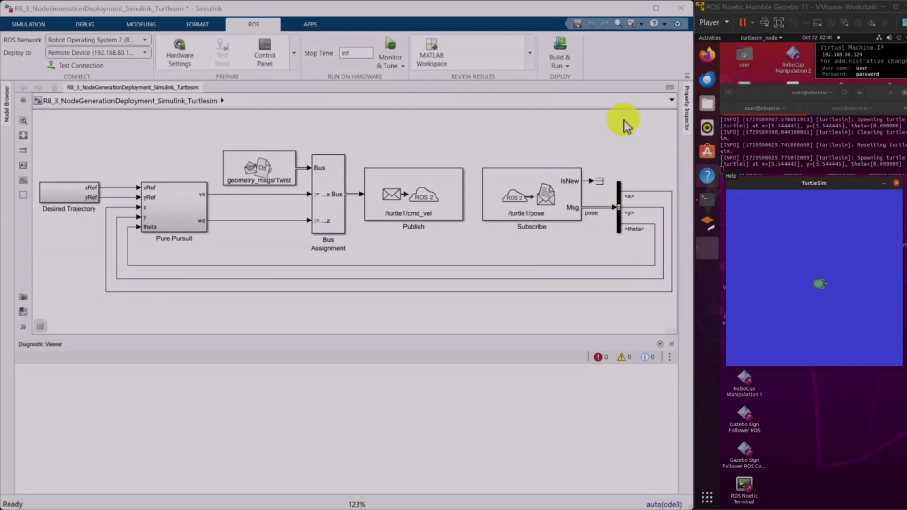
Build the R8_3 model and run it as a ROS 2 node on the Ubuntu device.
{"action": "left_click", "coordinate": [568, 67]}
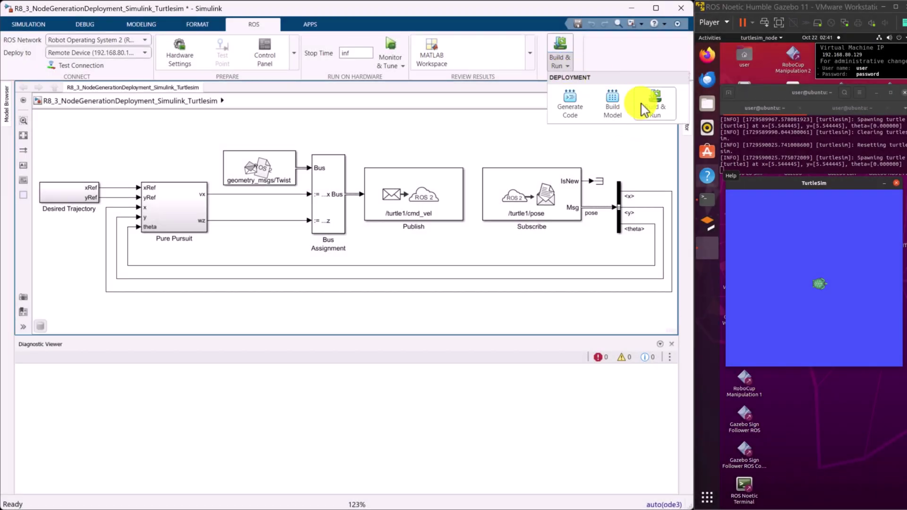
{"action": "left_click", "coordinate": [655, 112]}
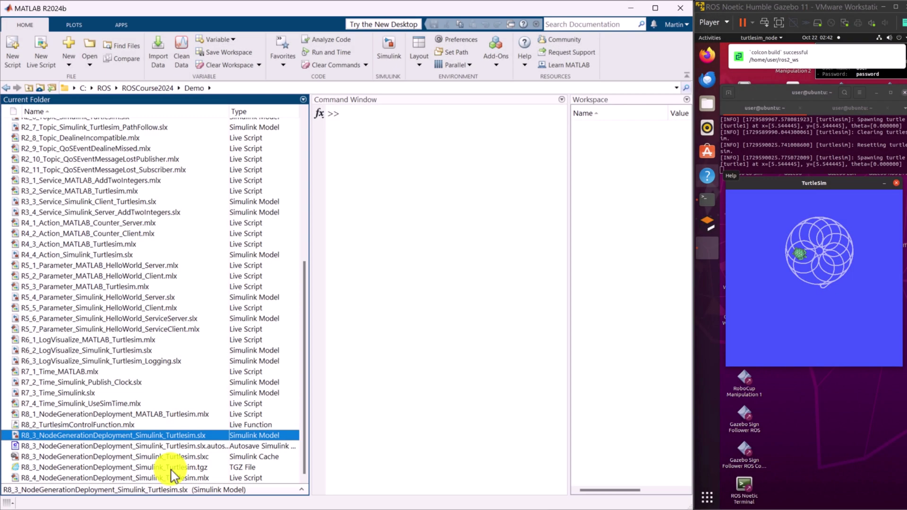
In the R8_4 live script, list ROS 2 nodes and connect to device 192.168.80.129.
{"action": "left_click", "coordinate": [195, 477]}
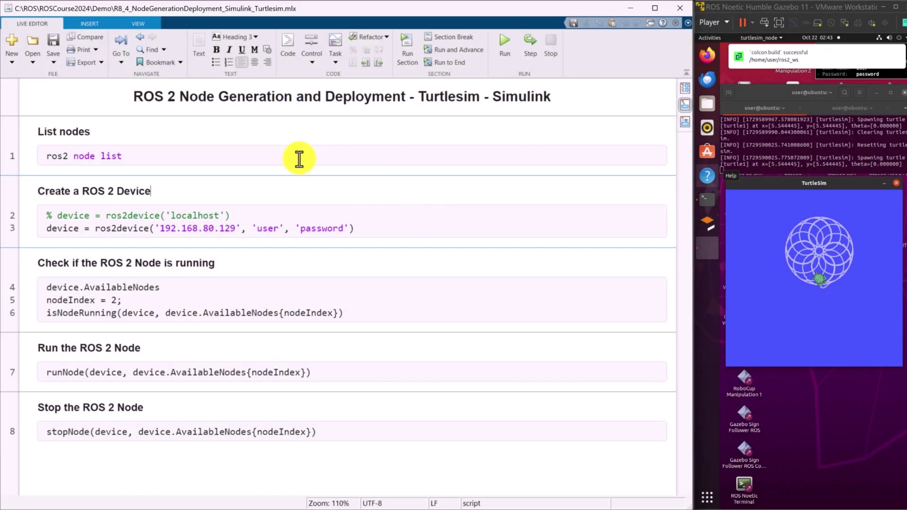
{"action": "left_click", "coordinate": [300, 159]}
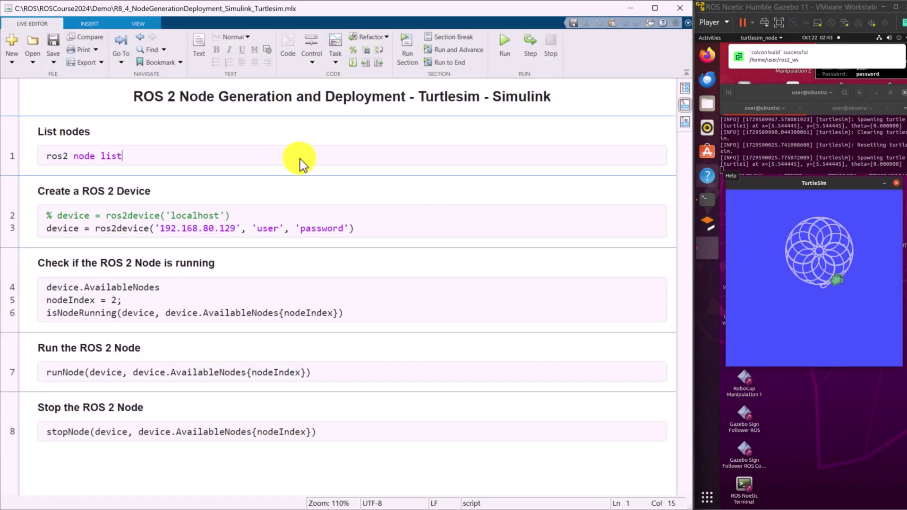
{"action": "left_click", "coordinate": [414, 65]}
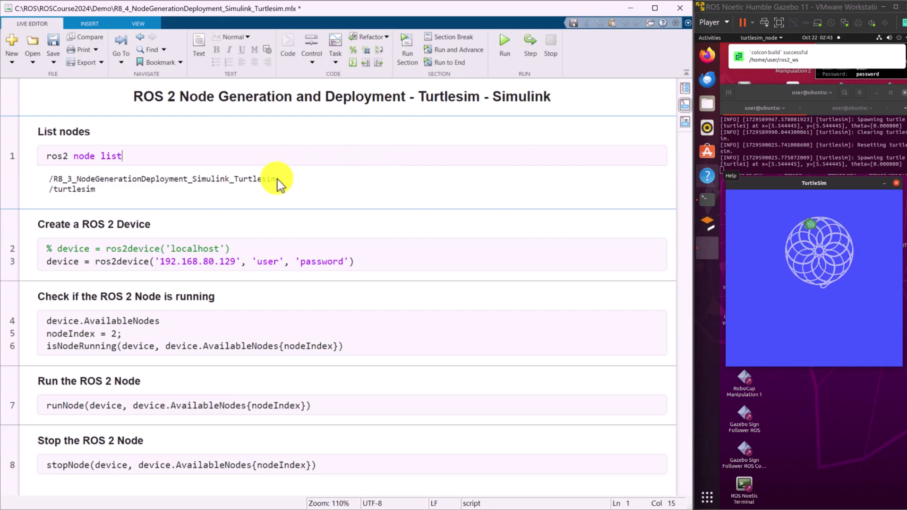
{"action": "left_click", "coordinate": [372, 264]}
{"action": "left_click", "coordinate": [409, 57]}
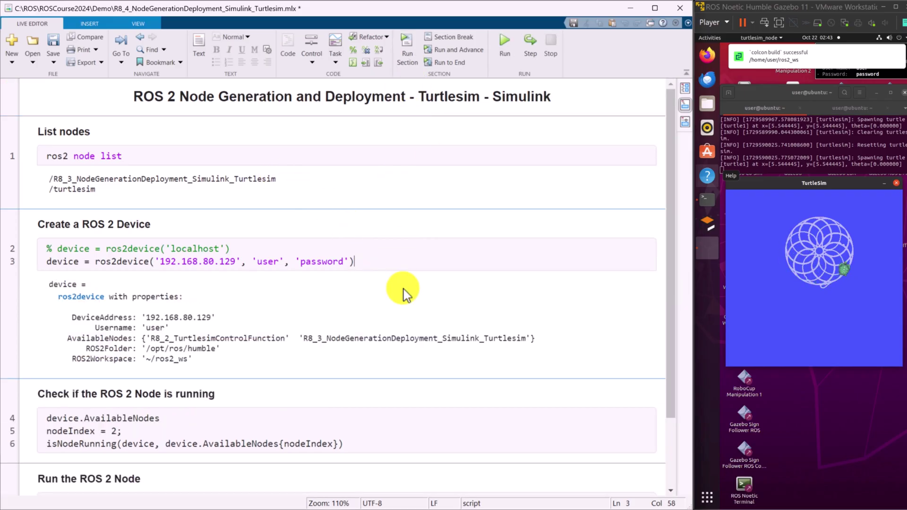
{"action": "scroll", "coordinate": [402, 295], "scroll_direction": "down", "scroll_amount": 3}
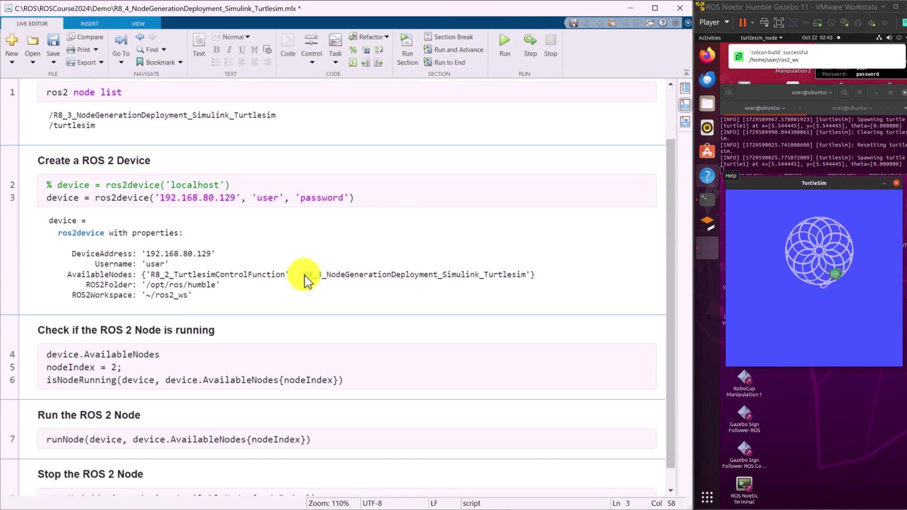
{"action": "left_click_drag", "start_coordinate": [307, 275], "coordinate": [524, 280]}
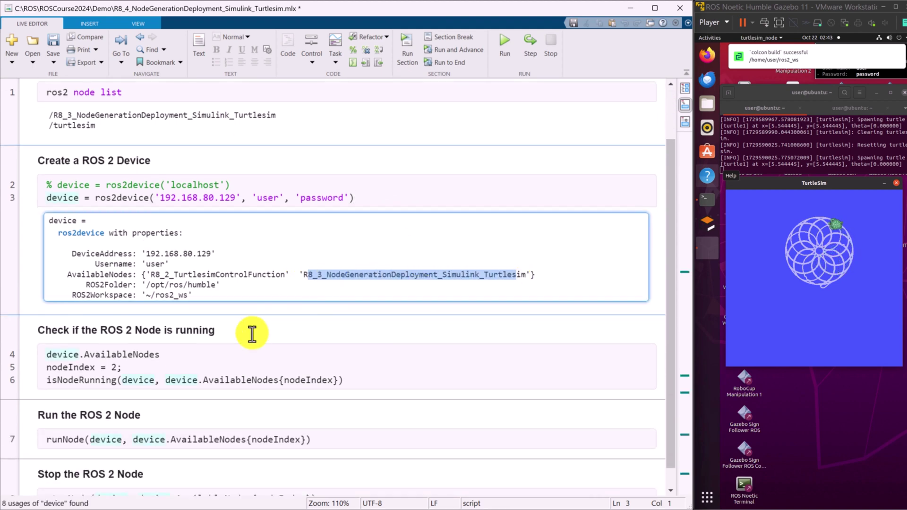
Confirm isNodeRunning returns logical 1 for the Turtlesim node.
{"action": "left_click", "coordinate": [232, 354]}
{"action": "scroll", "coordinate": [232, 355], "scroll_direction": "down", "scroll_amount": 1}
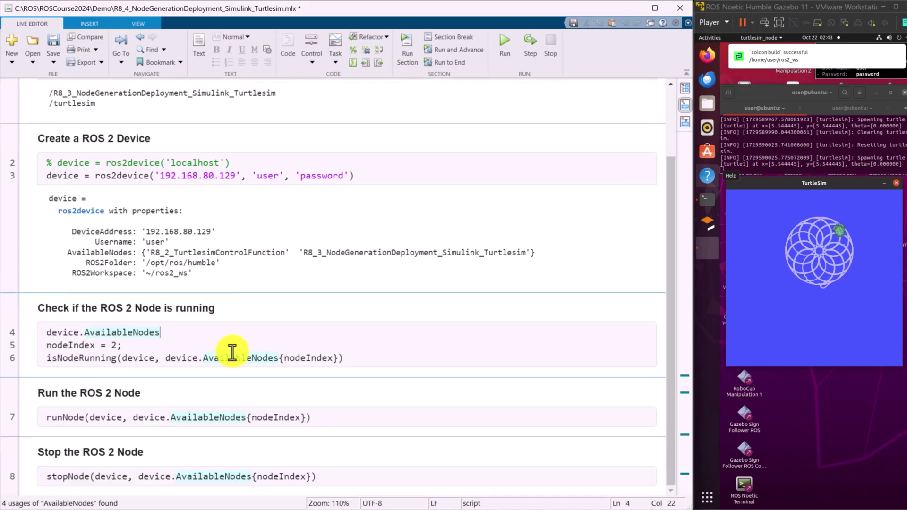
{"action": "left_click", "coordinate": [406, 50]}
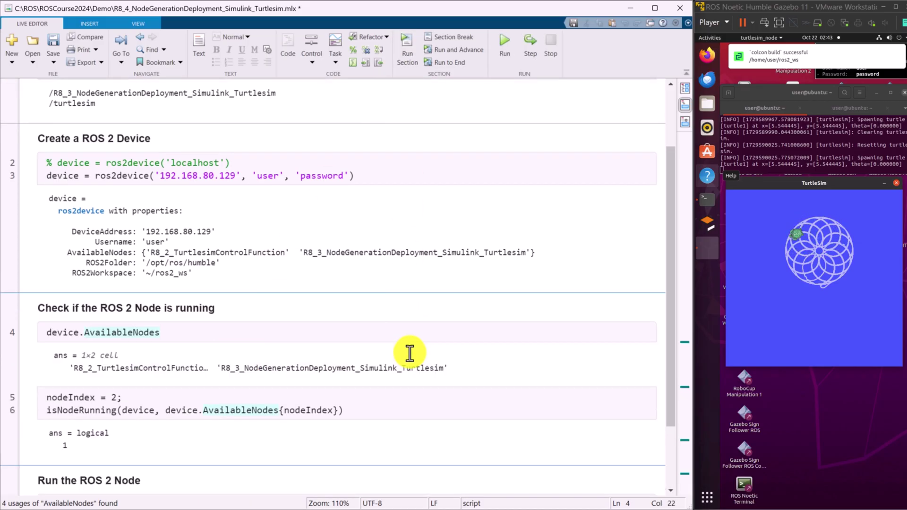
{"action": "scroll", "coordinate": [411, 356], "scroll_direction": "down", "scroll_amount": 3}
{"action": "left_click", "coordinate": [77, 382]}
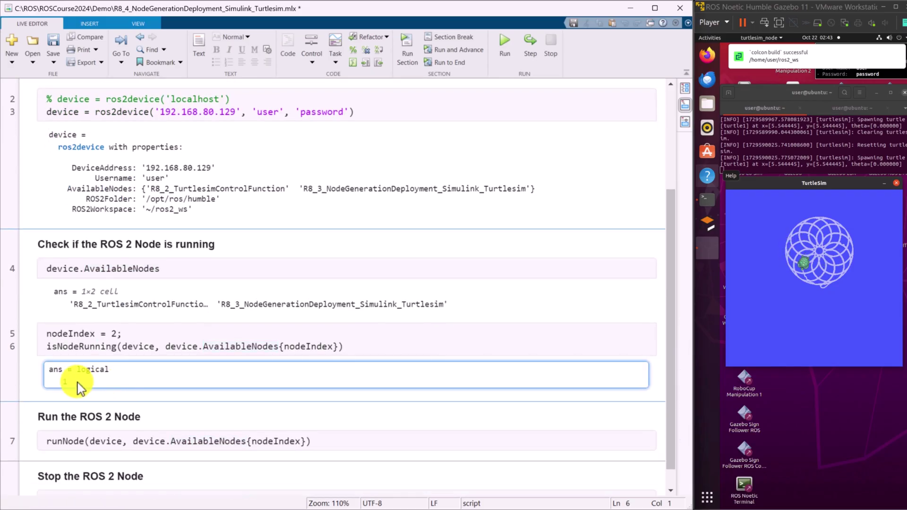
Stop the deployed Turtlesim node, then restart it with runNode.
{"action": "left_click", "coordinate": [334, 441]}
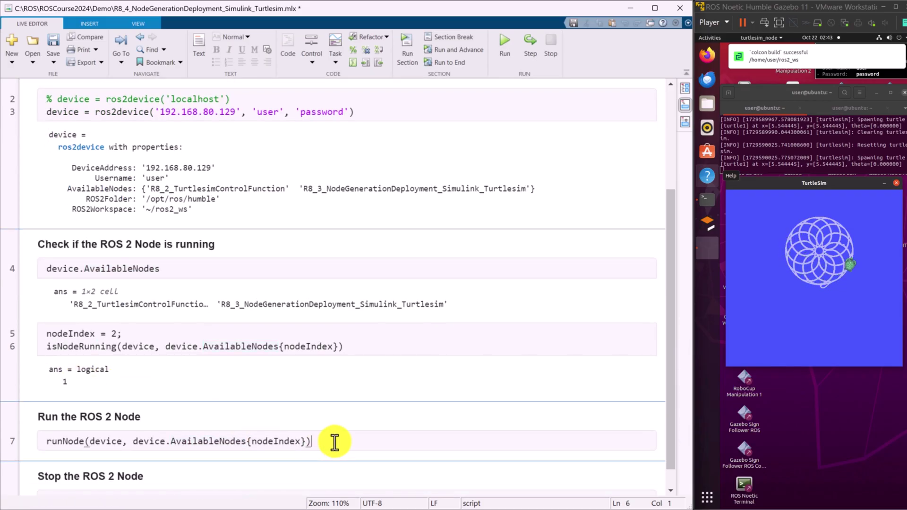
{"action": "scroll", "coordinate": [337, 445], "scroll_direction": "down", "scroll_amount": 1}
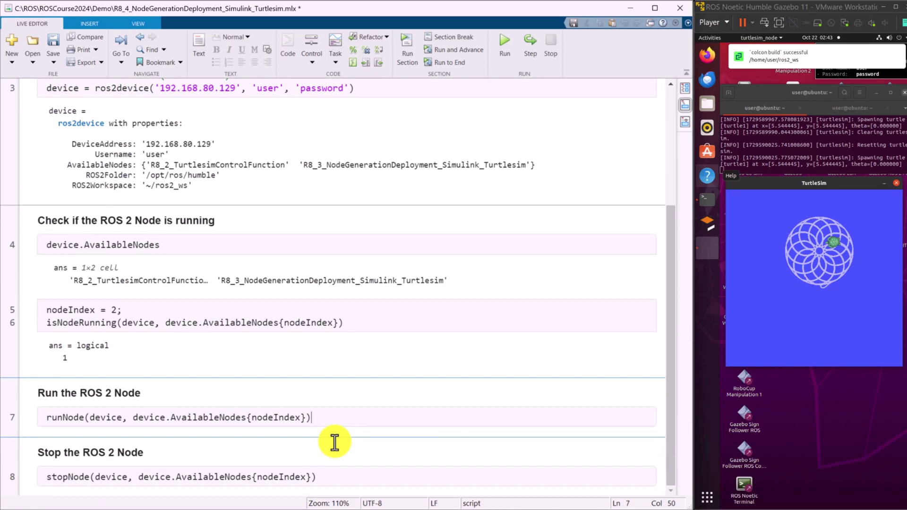
{"action": "left_click", "coordinate": [349, 481]}
{"action": "left_click", "coordinate": [406, 57]}
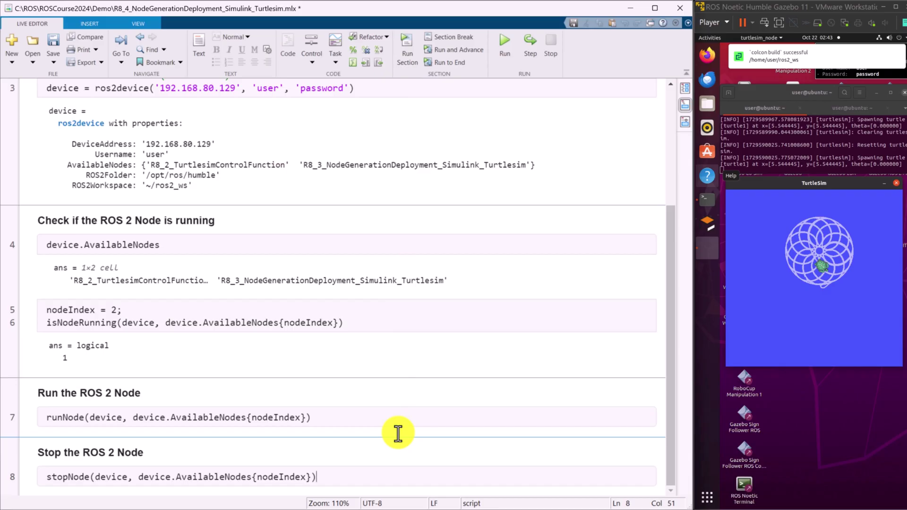
{"action": "left_click", "coordinate": [336, 418]}
{"action": "left_click", "coordinate": [406, 57]}
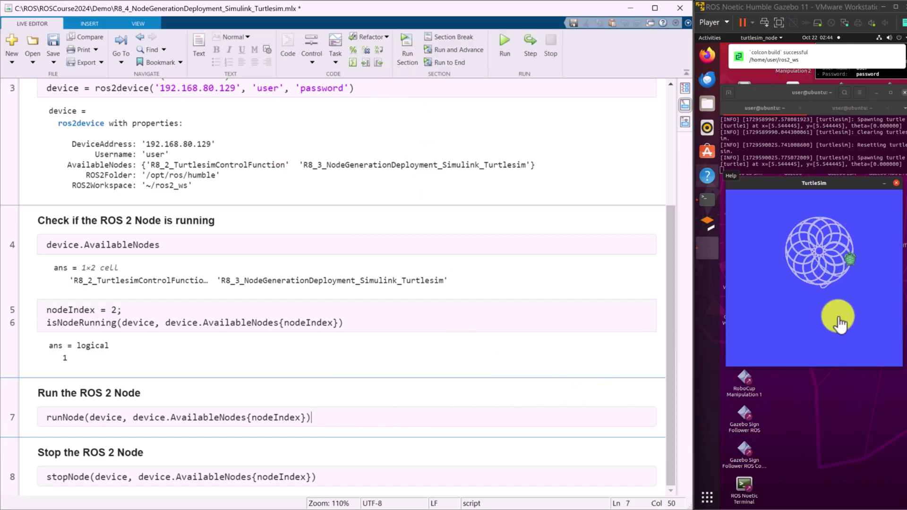
{"action": "left_click", "coordinate": [360, 476]}
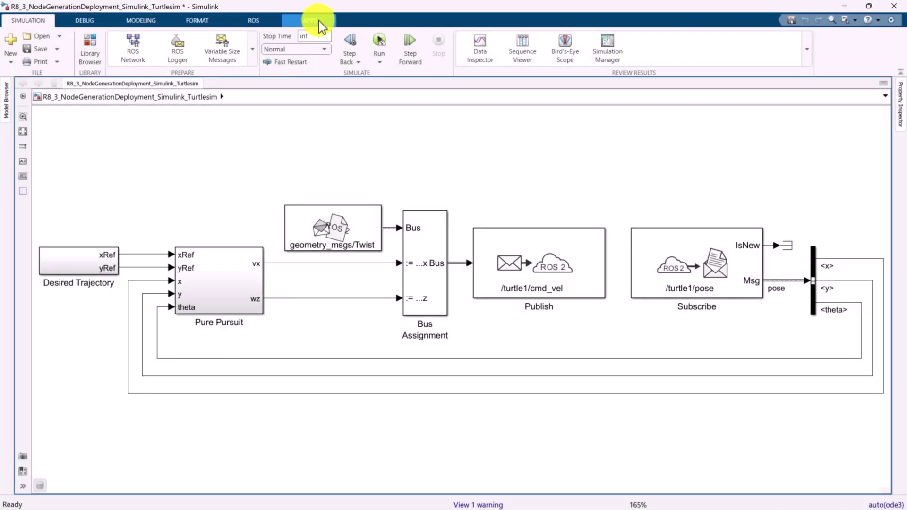
Open the Embedded Coder app and show the generated C++ code beside the model.
{"action": "left_click", "coordinate": [319, 22]}
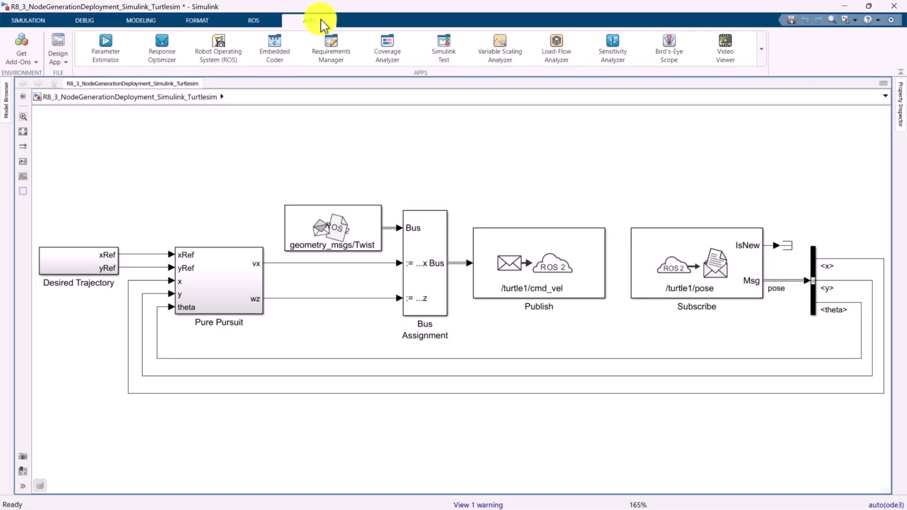
{"action": "left_click", "coordinate": [281, 45]}
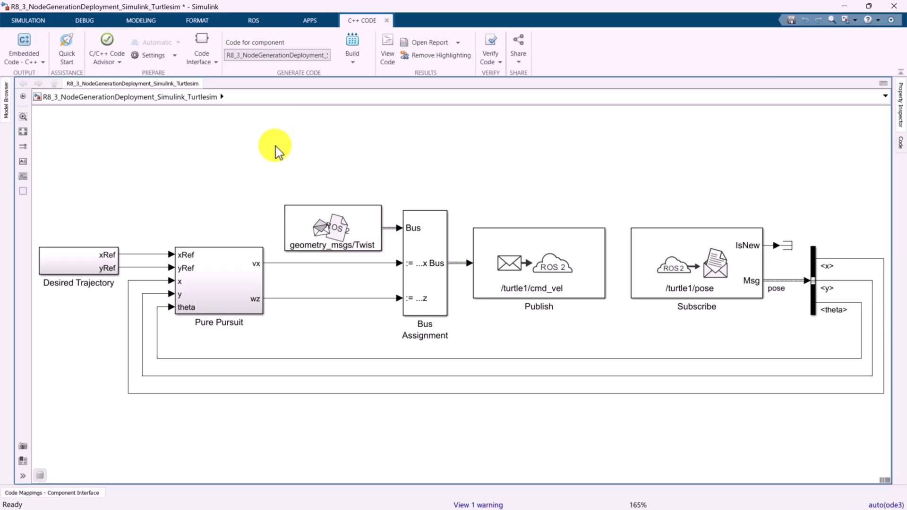
{"action": "left_click", "coordinate": [388, 53]}
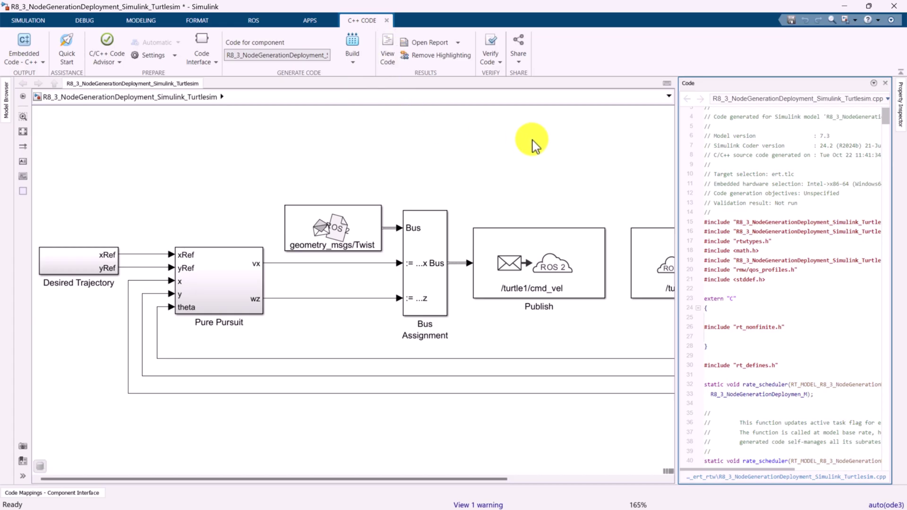
{"action": "left_click_drag", "start_coordinate": [674, 161], "coordinate": [559, 174]}
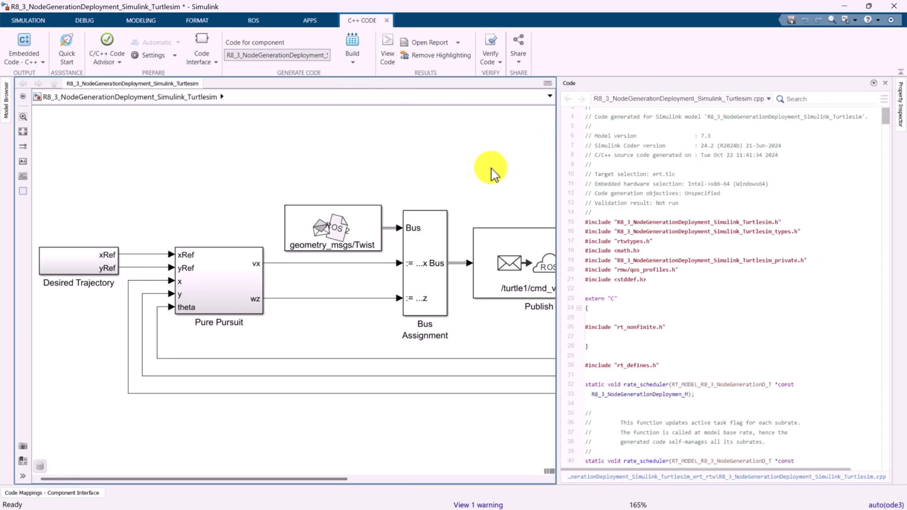
{"action": "key", "text": "space"}
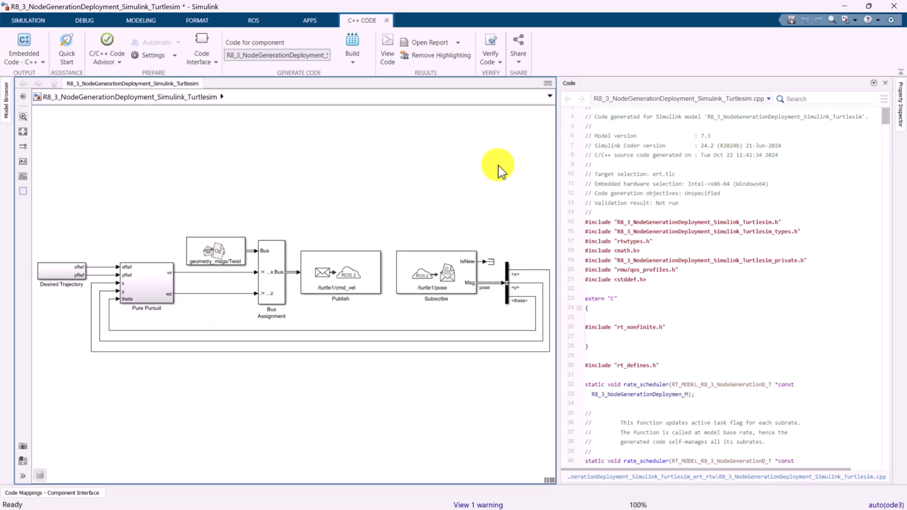
Trace the Pure Pursuit subsystem's MATLAB Function block to its generated code.
{"action": "left_click", "coordinate": [353, 282]}
{"action": "double_click", "coordinate": [160, 286]}
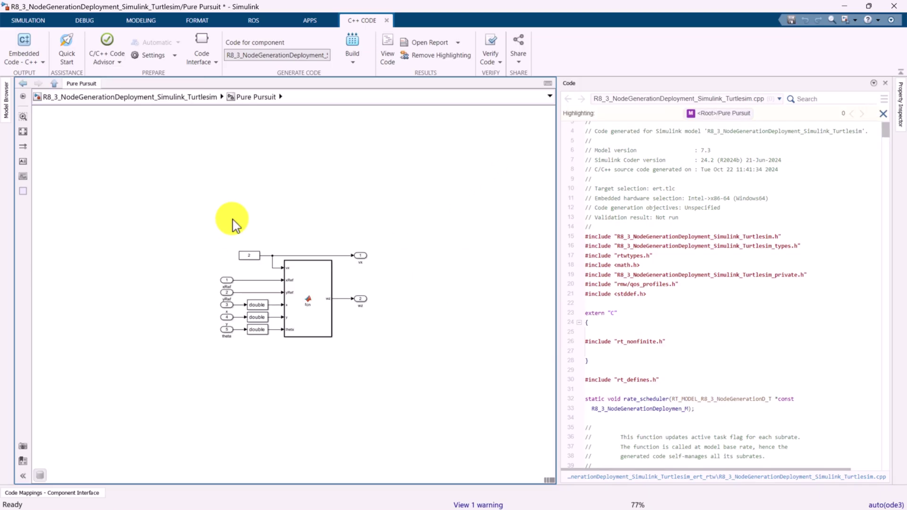
{"action": "key", "text": "space"}
{"action": "left_click", "coordinate": [344, 280]}
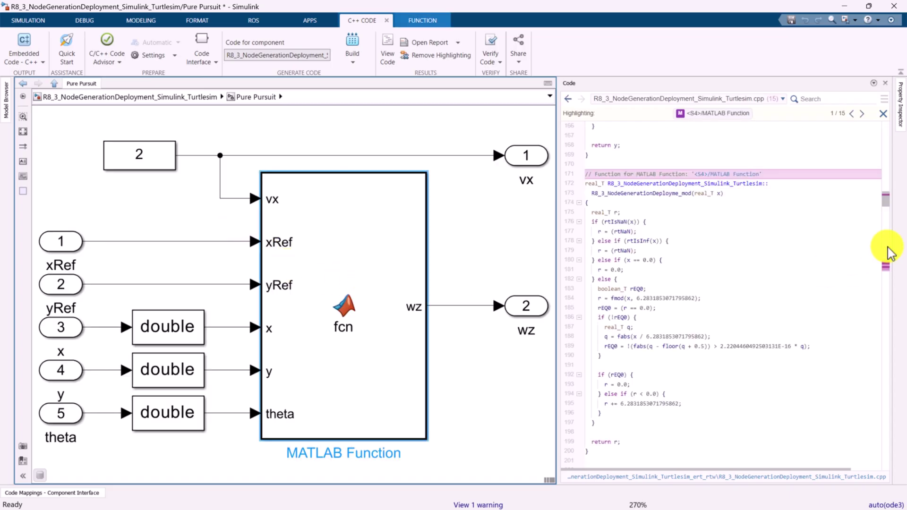
{"action": "left_click", "coordinate": [891, 205]}
{"action": "scroll", "coordinate": [890, 206], "scroll_direction": "down", "scroll_amount": 2}
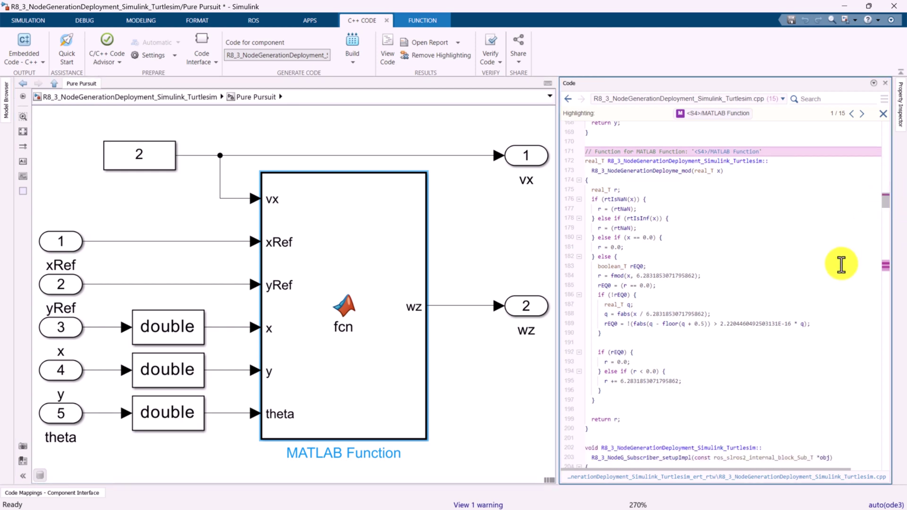
{"action": "left_click", "coordinate": [790, 324]}
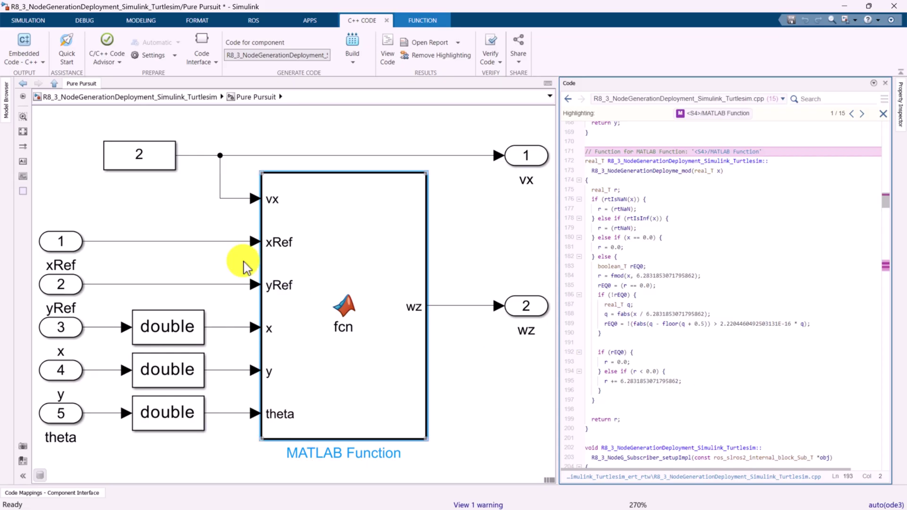
Highlight the Desired Trajectory and Turtle Model code, then open the Turtle Model subsystem.
{"action": "left_click", "coordinate": [63, 95]}
{"action": "left_click", "coordinate": [71, 275]}
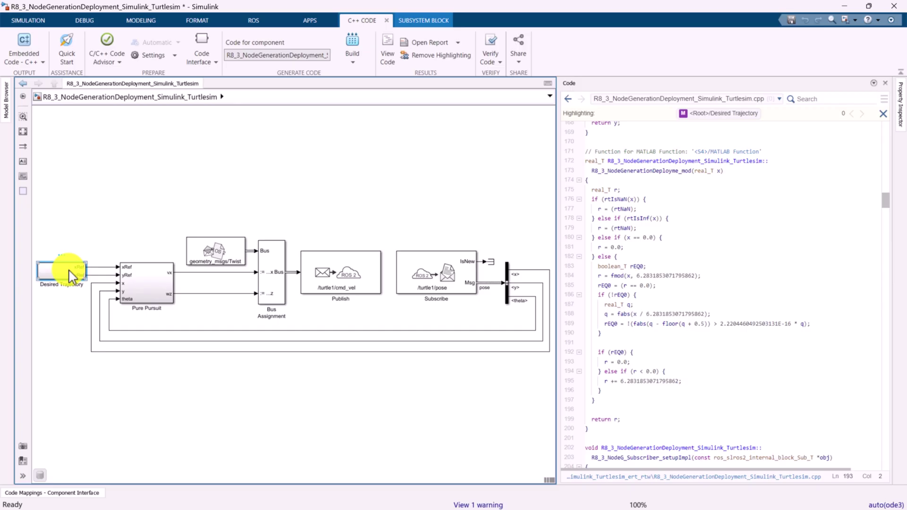
{"action": "double_click", "coordinate": [71, 275]}
{"action": "left_click", "coordinate": [324, 320]}
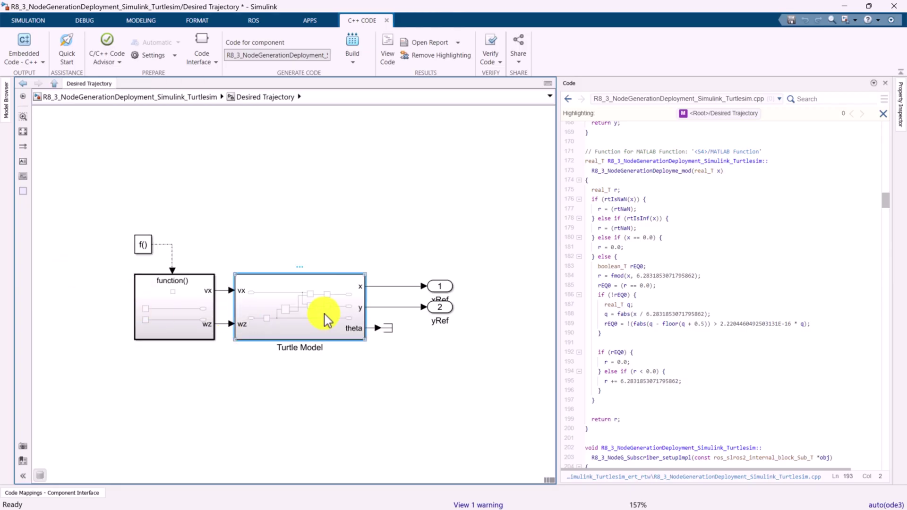
{"action": "double_click", "coordinate": [323, 319]}
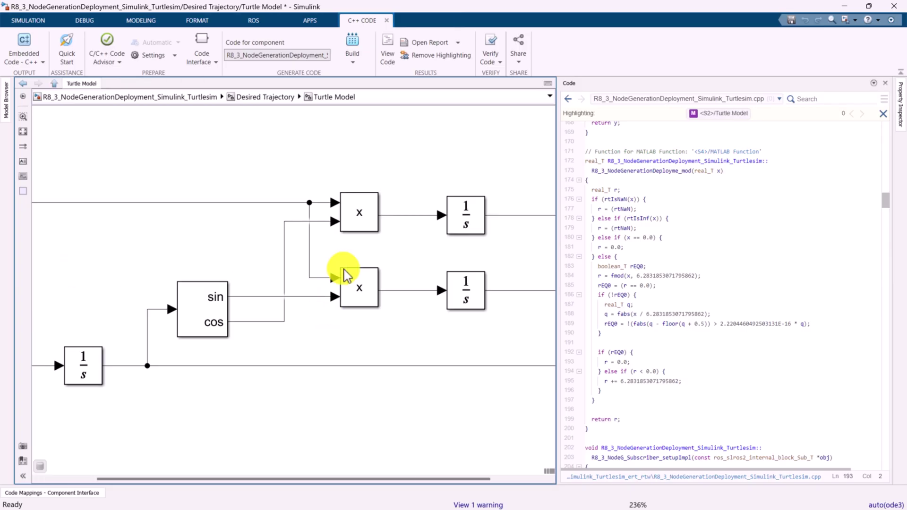
Trace Integrator1, Integrator2 and SinCos to their C++ lines, then return to the top level.
{"action": "left_click", "coordinate": [462, 218]}
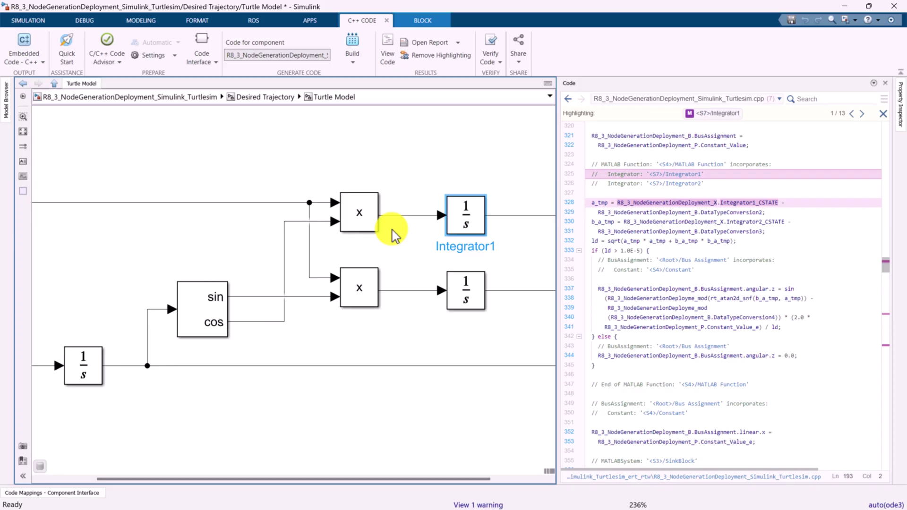
{"action": "left_click", "coordinate": [665, 185]}
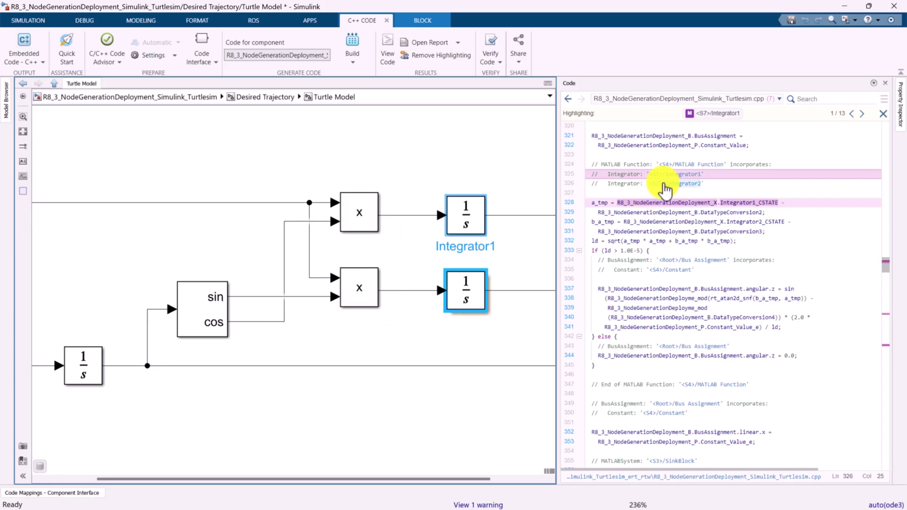
{"action": "left_click", "coordinate": [473, 225]}
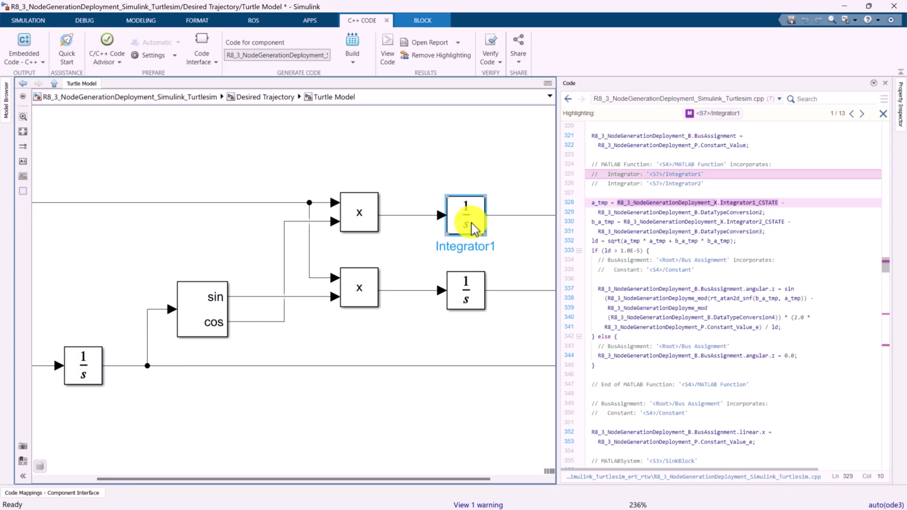
{"action": "left_click", "coordinate": [200, 309]}
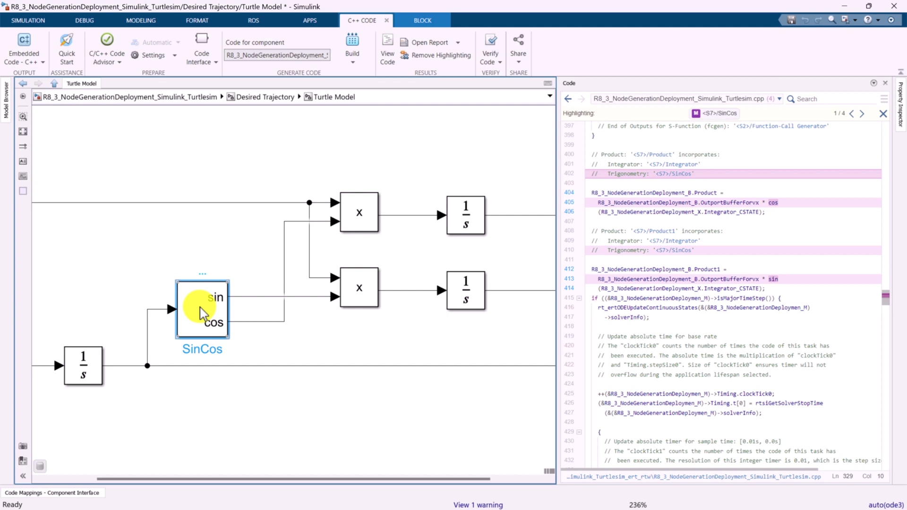
{"action": "left_click", "coordinate": [55, 84]}
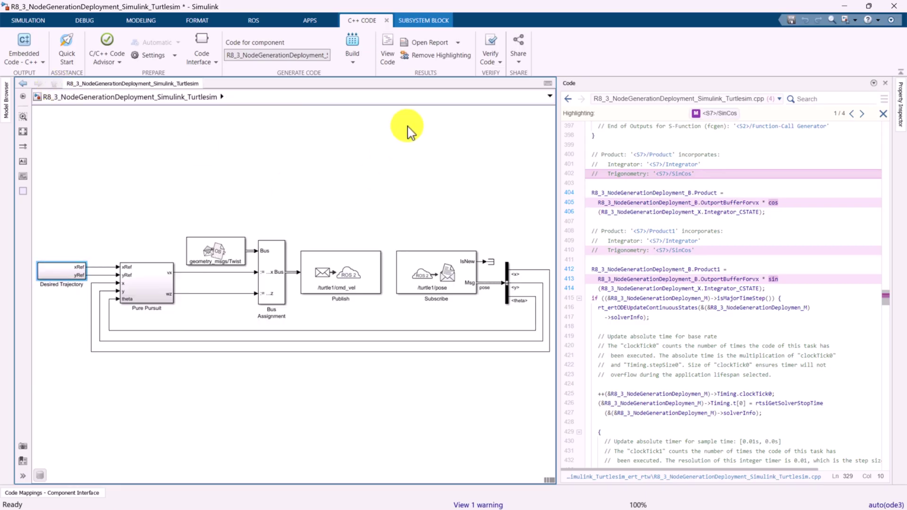
Open the code generation report, read Turtlesim.cpp, and open the Code Interface Report.
{"action": "left_click", "coordinate": [436, 55]}
{"action": "left_click", "coordinate": [457, 43]}
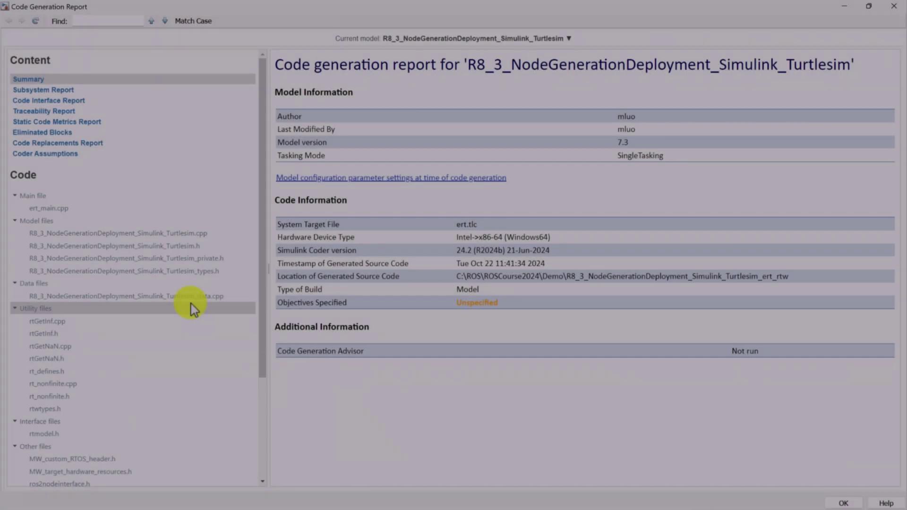
{"action": "left_click", "coordinate": [183, 233]}
{"action": "left_click", "coordinate": [472, 367]}
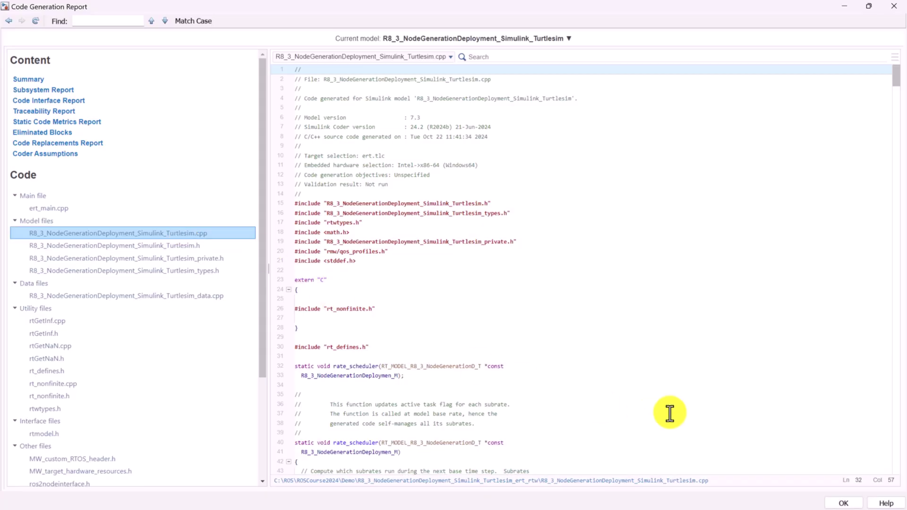
{"action": "scroll", "coordinate": [670, 413], "scroll_direction": "down", "scroll_amount": 7}
{"action": "scroll", "coordinate": [669, 414], "scroll_direction": "down", "scroll_amount": 5}
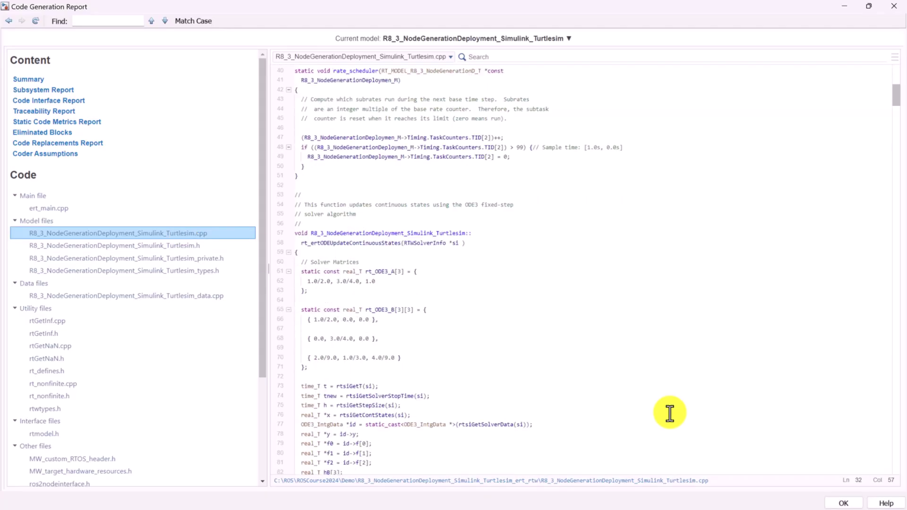
{"action": "scroll", "coordinate": [669, 414], "scroll_direction": "down", "scroll_amount": 2}
{"action": "scroll", "coordinate": [670, 414], "scroll_direction": "down", "scroll_amount": 5}
{"action": "scroll", "coordinate": [670, 414], "scroll_direction": "down", "scroll_amount": 4}
{"action": "scroll", "coordinate": [670, 414], "scroll_direction": "down", "scroll_amount": 8}
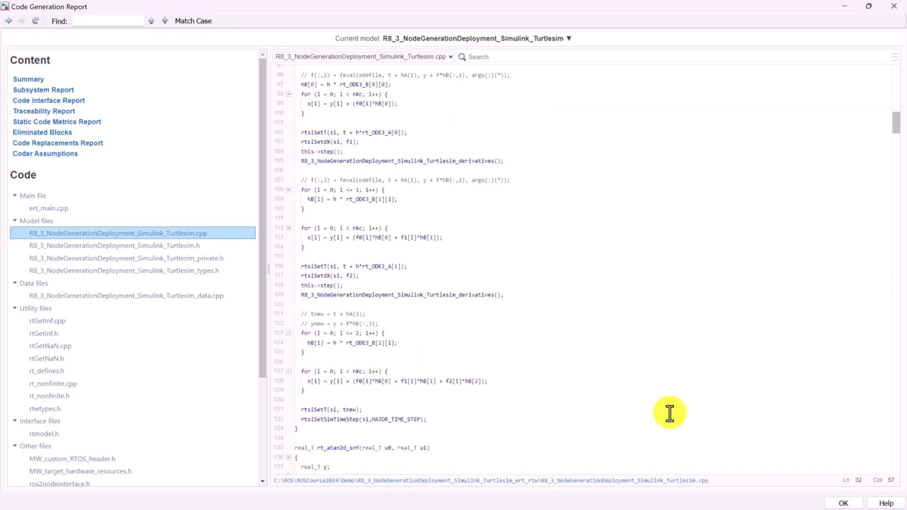
{"action": "left_click", "coordinate": [28, 79]}
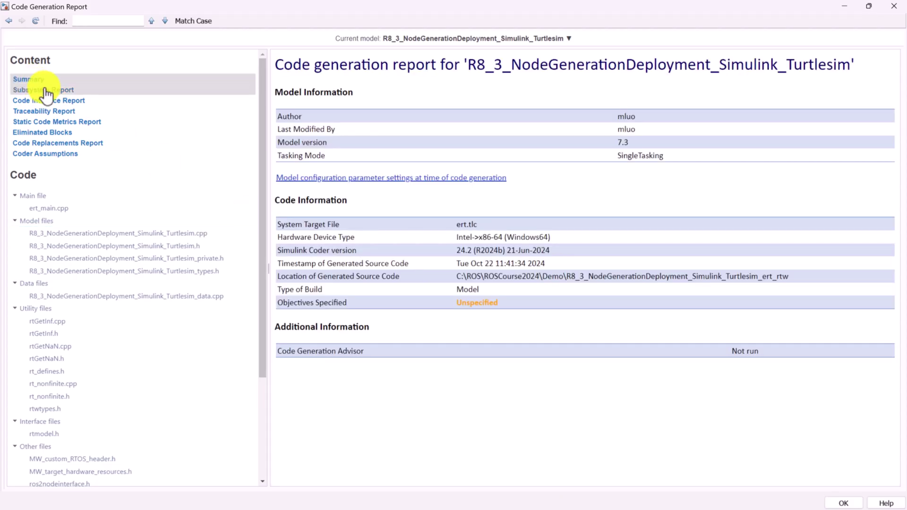
{"action": "left_click", "coordinate": [75, 102]}
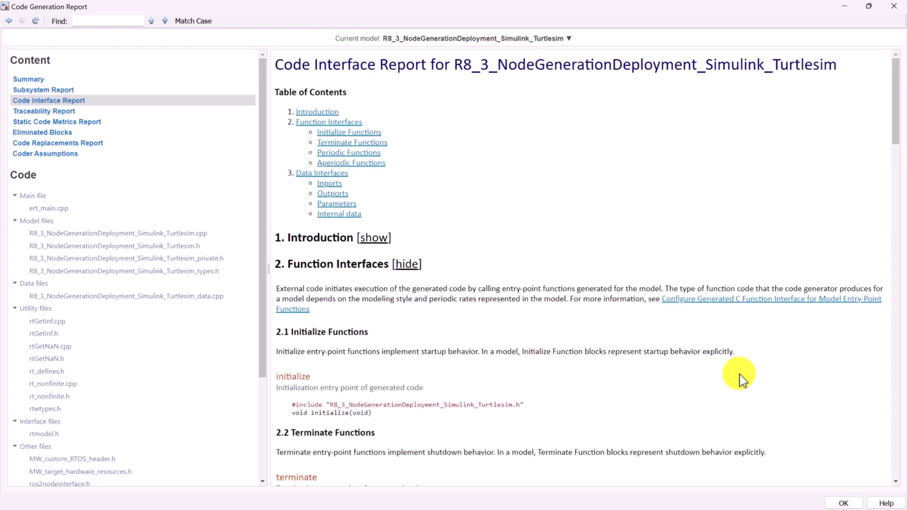
{"action": "scroll", "coordinate": [740, 375], "scroll_direction": "down", "scroll_amount": 1}
{"action": "scroll", "coordinate": [897, 153], "scroll_direction": "down", "scroll_amount": 1}
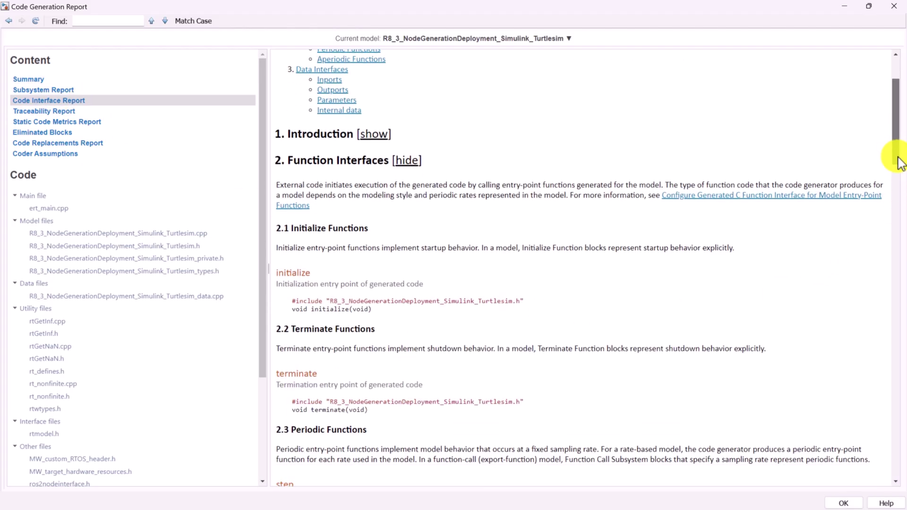
{"action": "left_click_drag", "start_coordinate": [899, 162], "coordinate": [899, 278]}
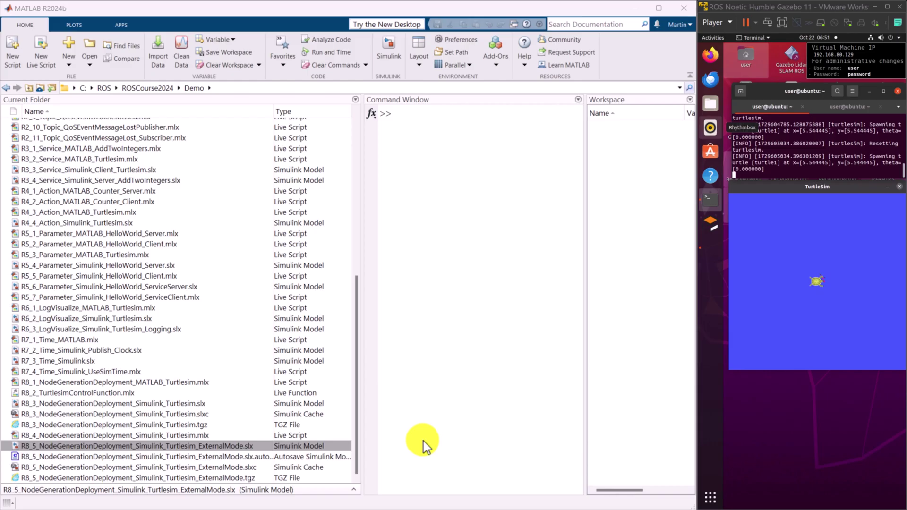
Open the R8_5 external-mode model and run it on the device with Monitor & Tune.
{"action": "left_click", "coordinate": [264, 446]}
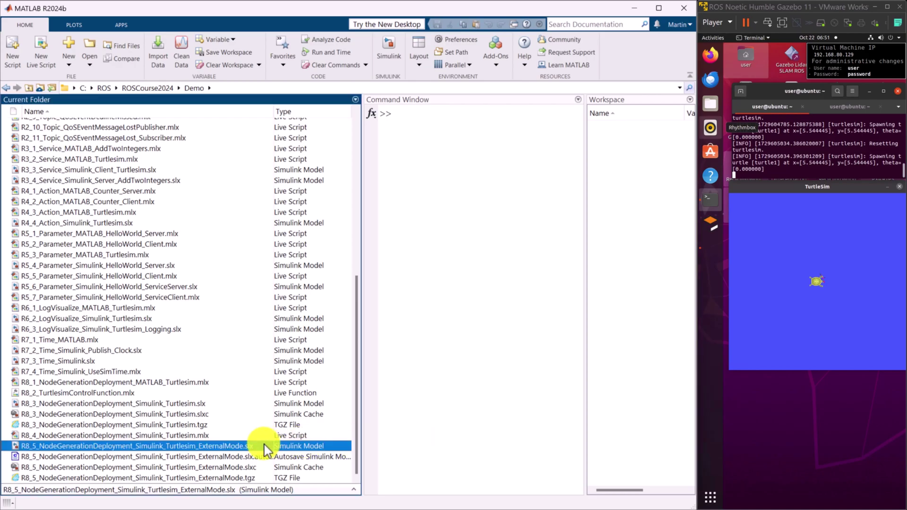
{"action": "double_click", "coordinate": [264, 446]}
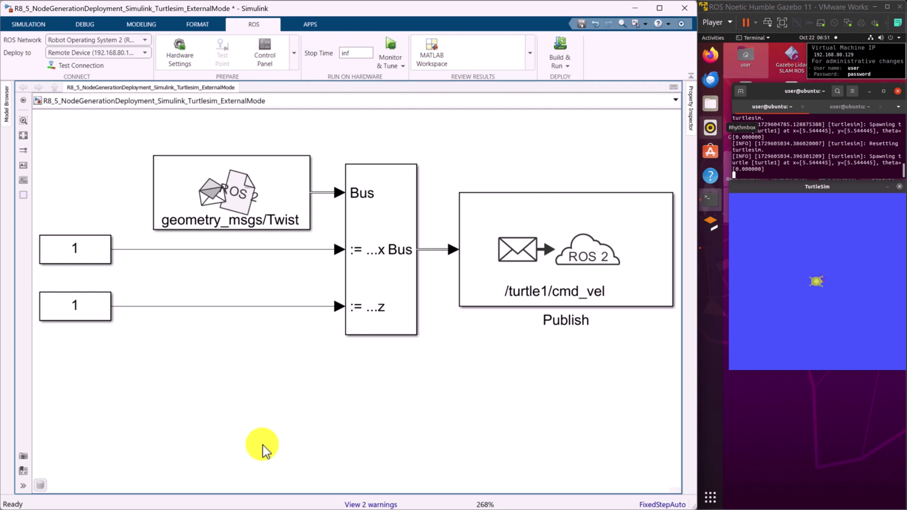
{"action": "left_click", "coordinate": [405, 69]}
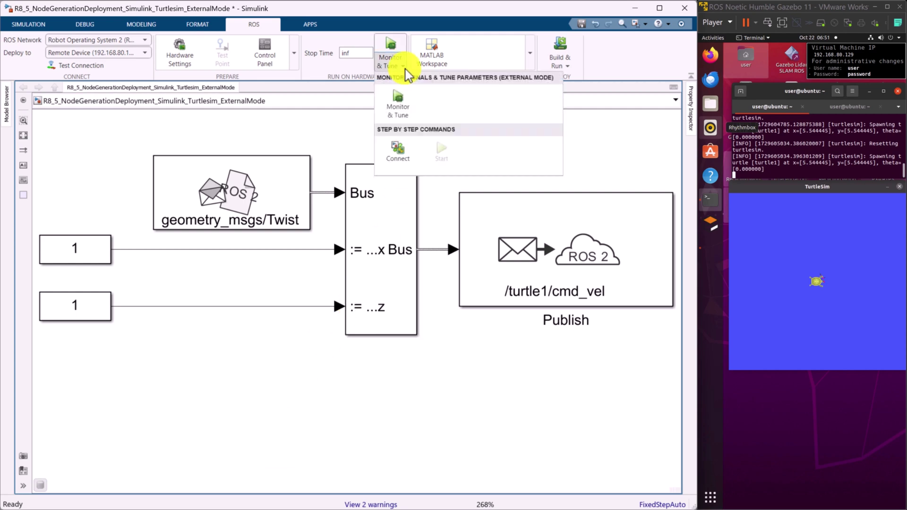
{"action": "left_click", "coordinate": [402, 98]}
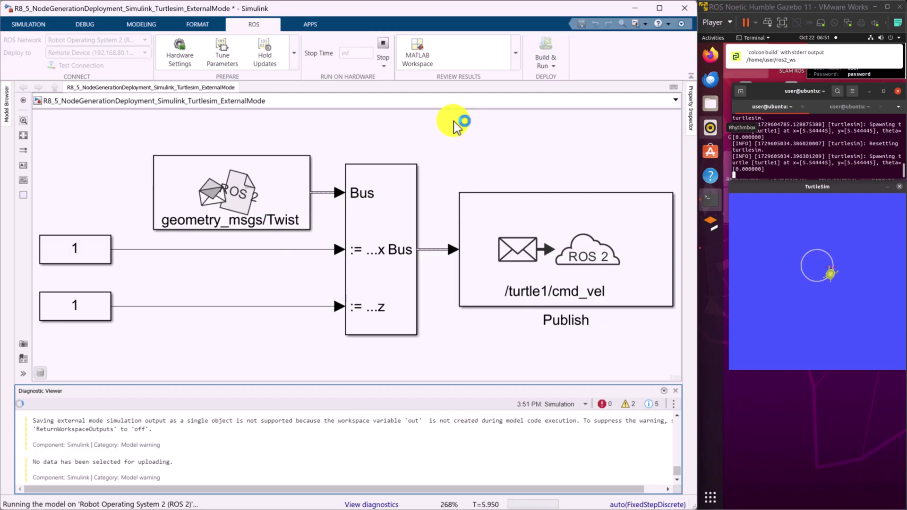
Tune the forward-speed Constant to 2 and Constant1 to 1.5 while the model runs.
{"action": "left_click", "coordinate": [77, 254]}
{"action": "left_click", "coordinate": [77, 252]}
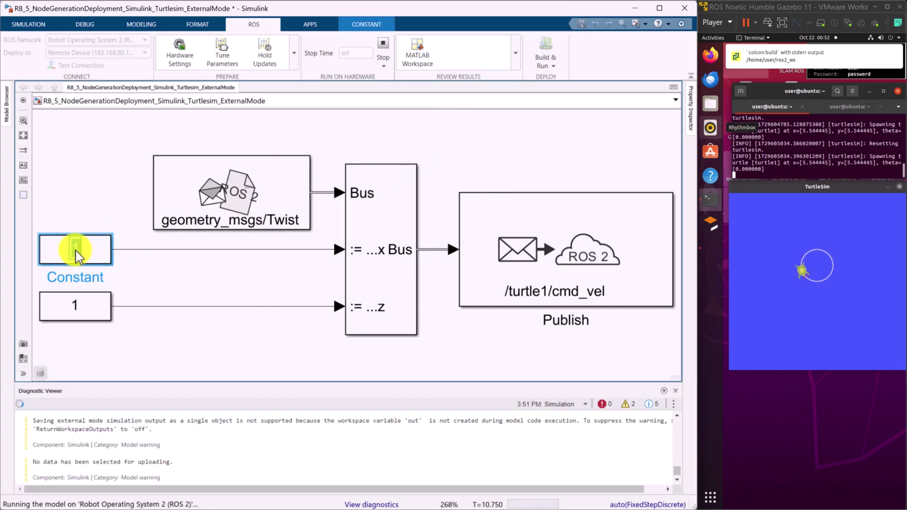
{"action": "type", "text": "2"}
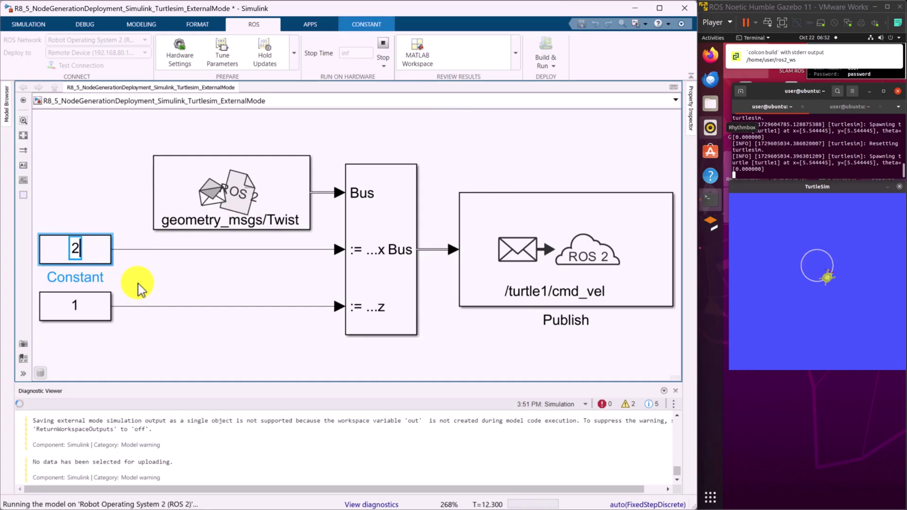
{"action": "key", "text": "Return"}
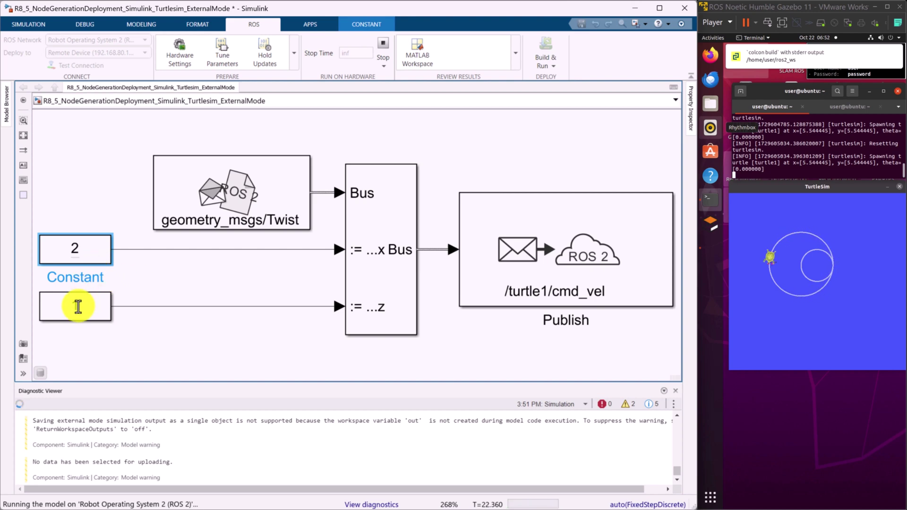
{"action": "left_click", "coordinate": [77, 307]}
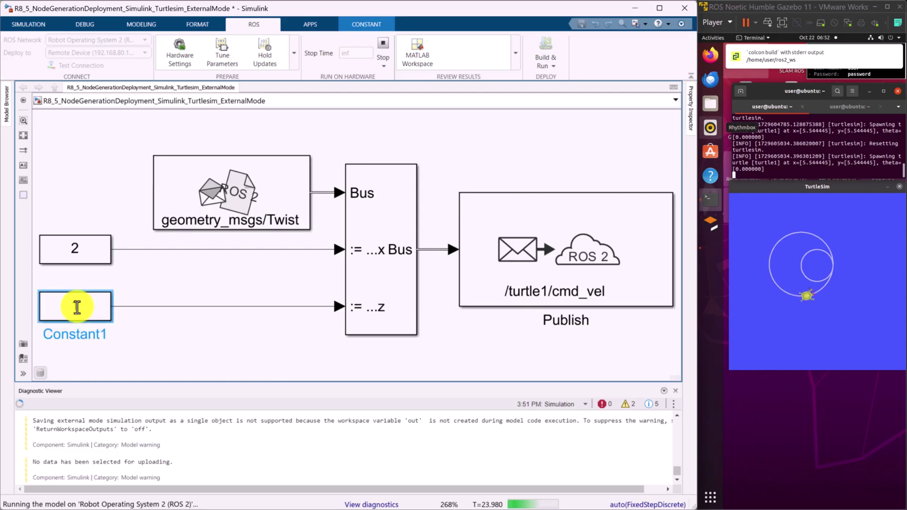
{"action": "type", "text": "1"}
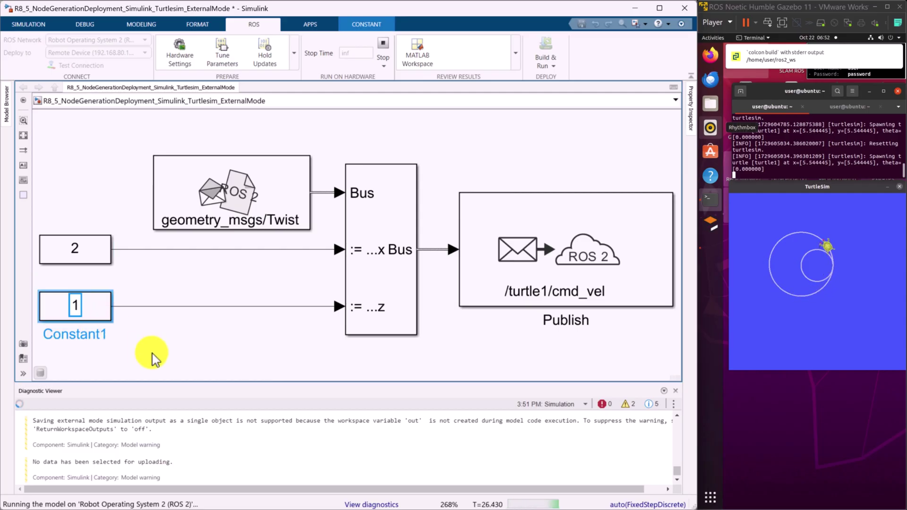
{"action": "type", "text": ".5"}
{"action": "key", "text": "Return"}
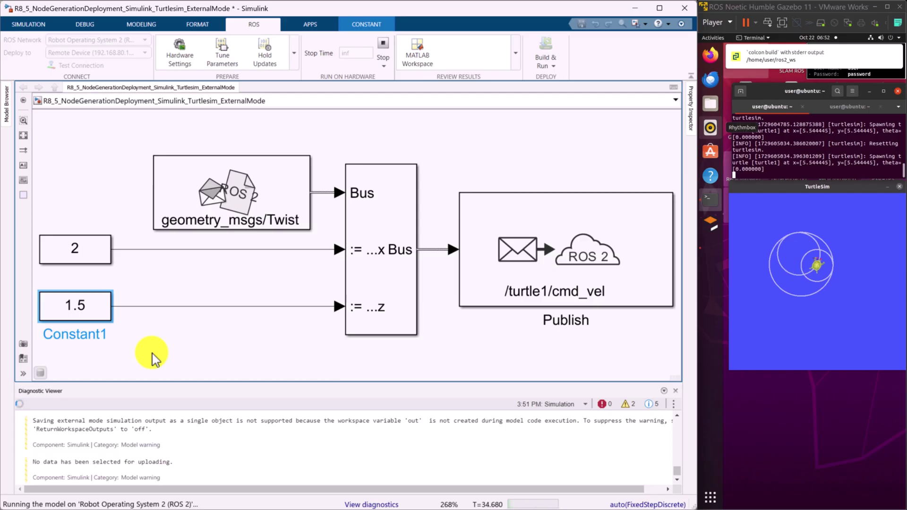
{"action": "left_click", "coordinate": [383, 57]}
{"action": "left_click", "coordinate": [382, 62]}
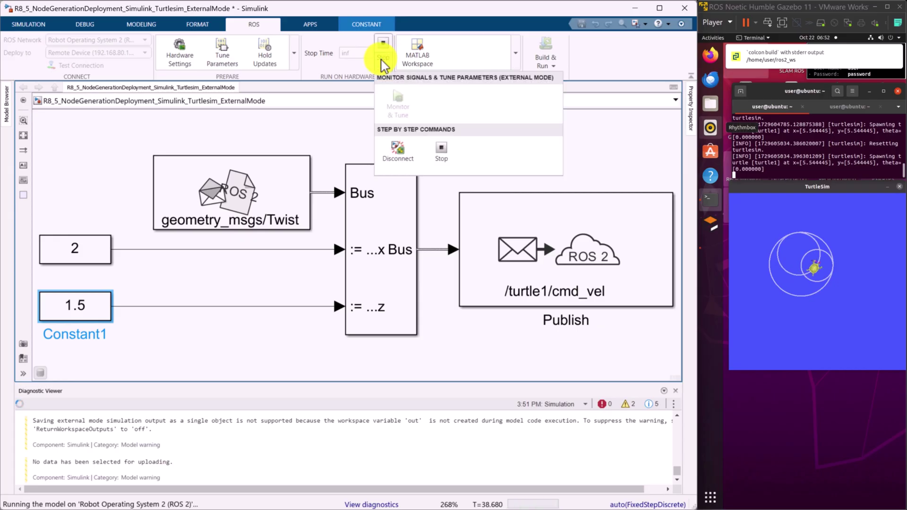
Stop the R8_5 external-mode run on the ROS 2 device.
{"action": "left_click", "coordinate": [444, 152]}
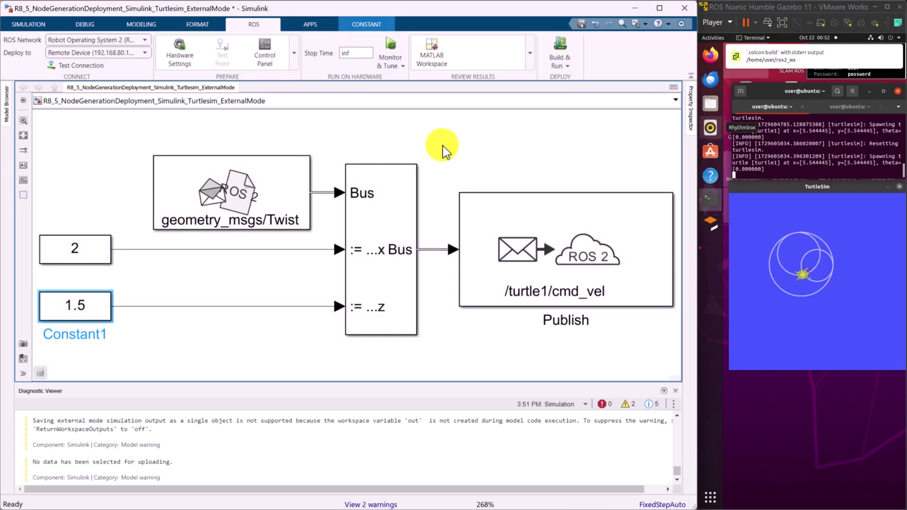